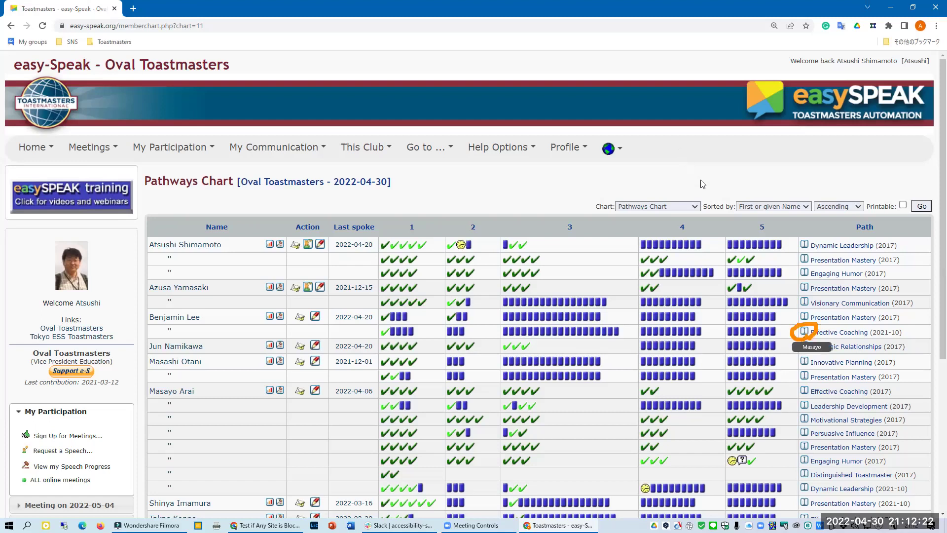
Step: Examine the assignment list of the Effective Coaching (2021-10) path from the Pathways chart, and close it
click(805, 332)
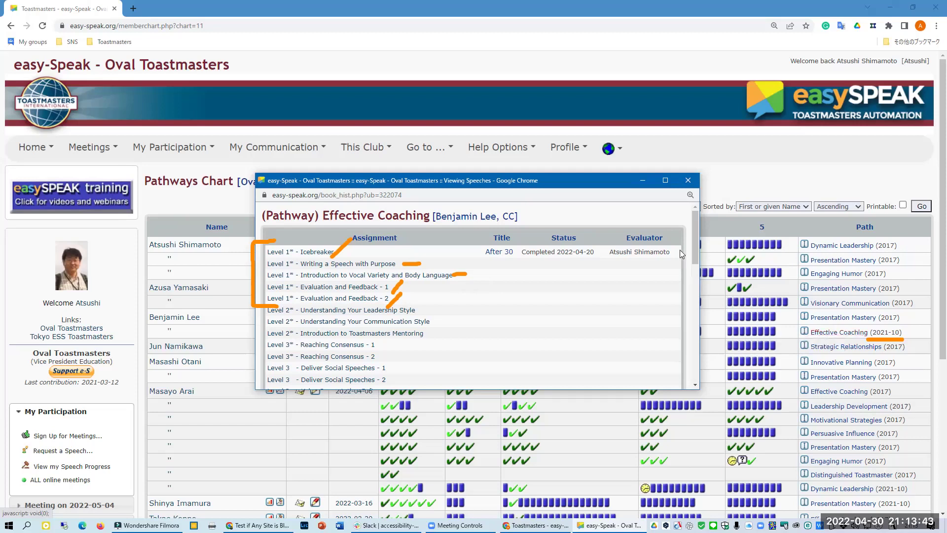
drag(695, 262, 697, 276)
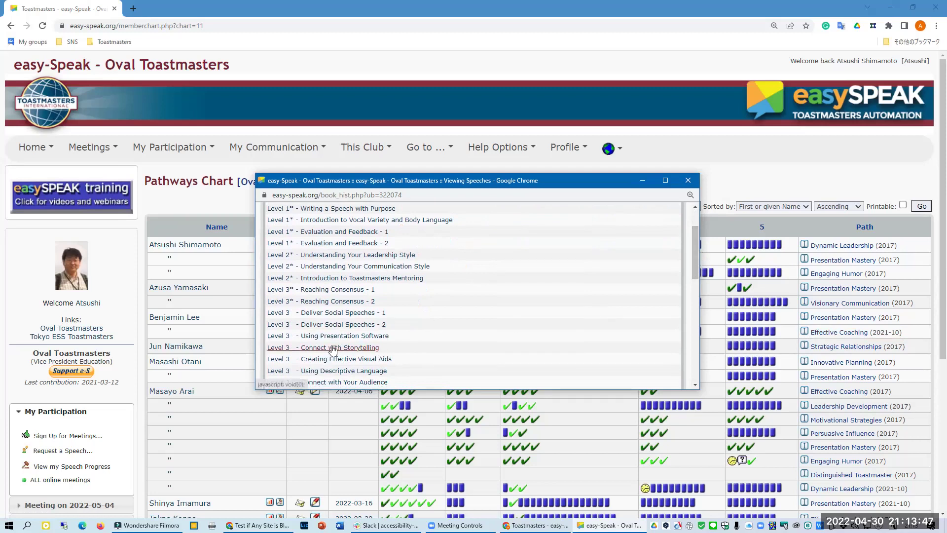
drag(694, 269, 691, 306)
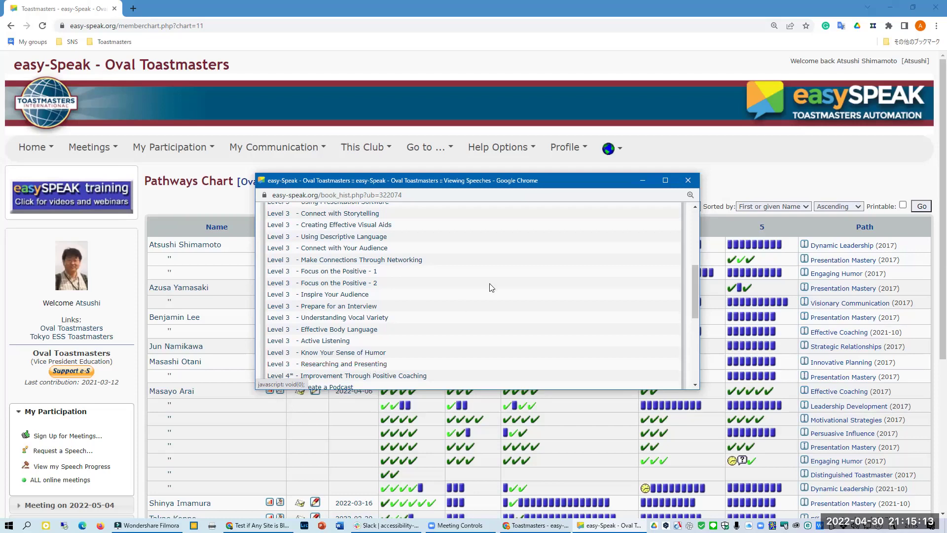
click(692, 183)
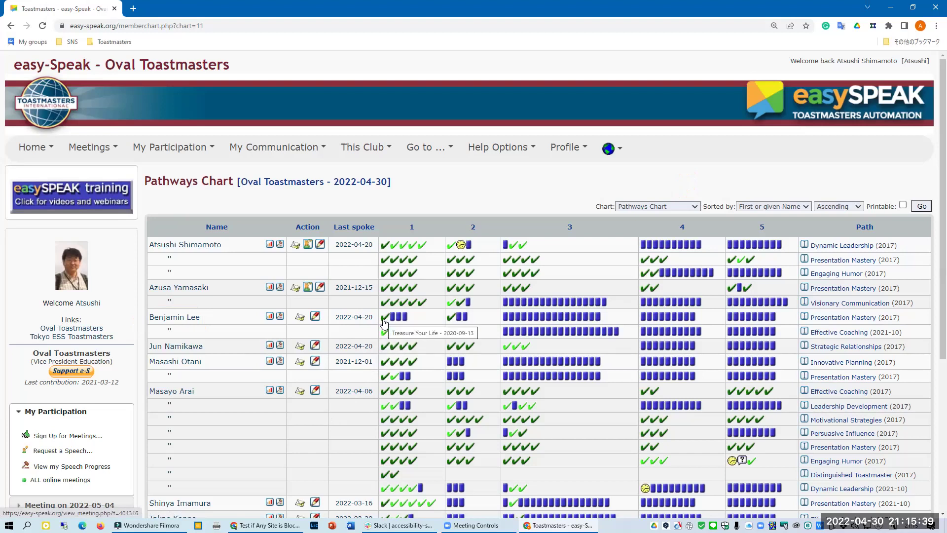
Step: Open the meeting linked to the completed Level 1 speech in the Effective Coaching (2021-10) path and review its actual roles
click(385, 336)
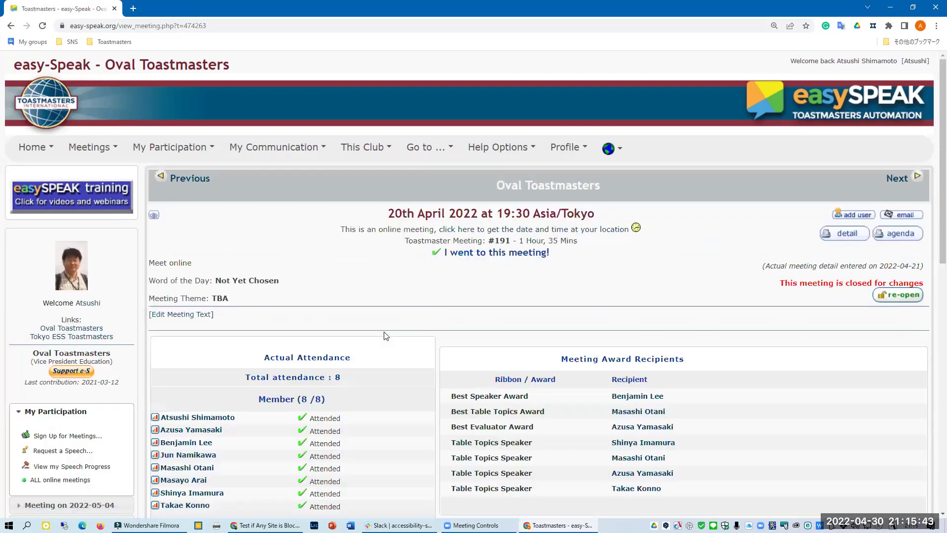
scroll(467, 326, down, 2)
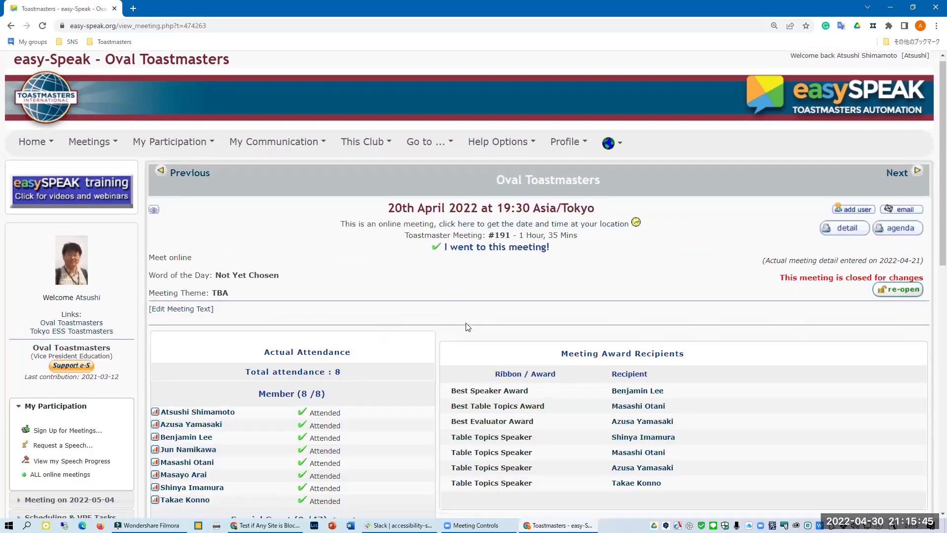
scroll(466, 326, down, 4)
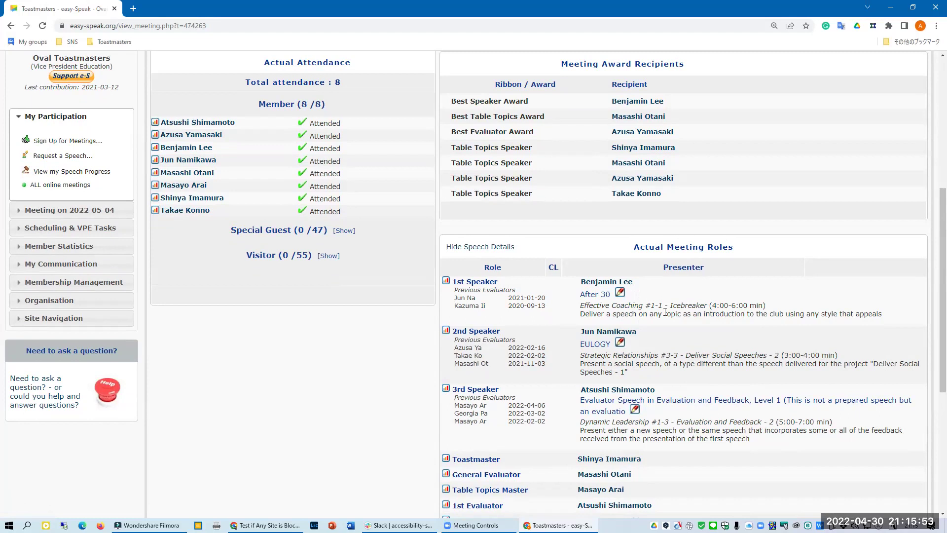
scroll(665, 311, up, 3)
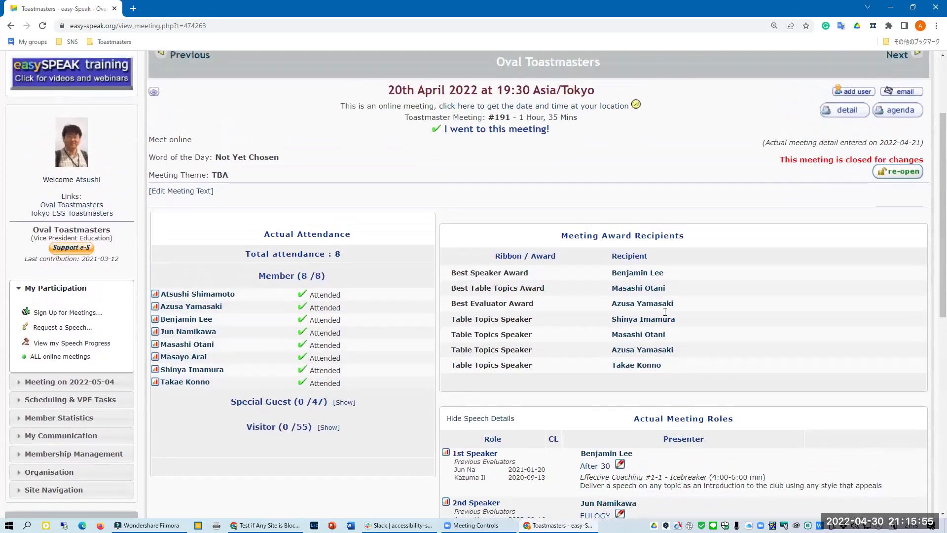
scroll(665, 312, up, 2)
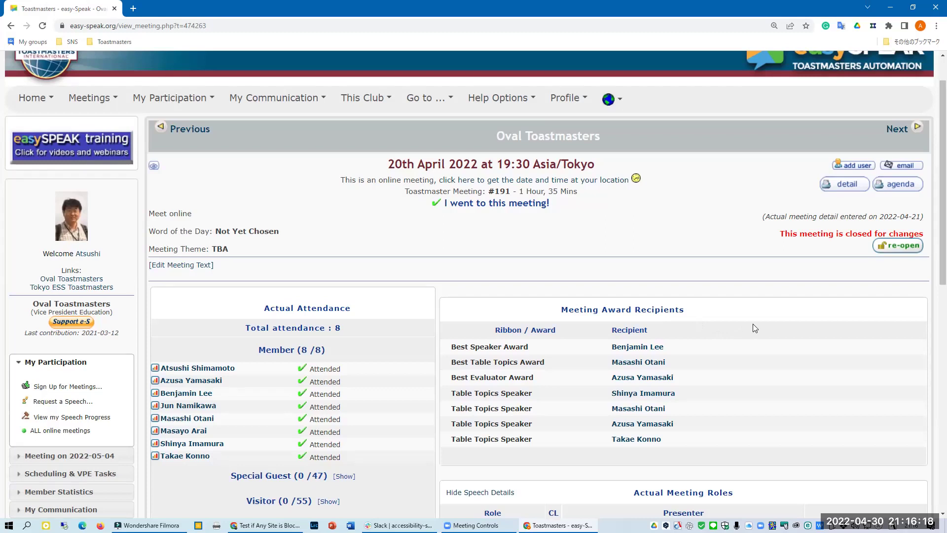
Step: Switch to the club member view and examine the attendance, awards and roles of the 20 April 2022 meeting
click(571, 98)
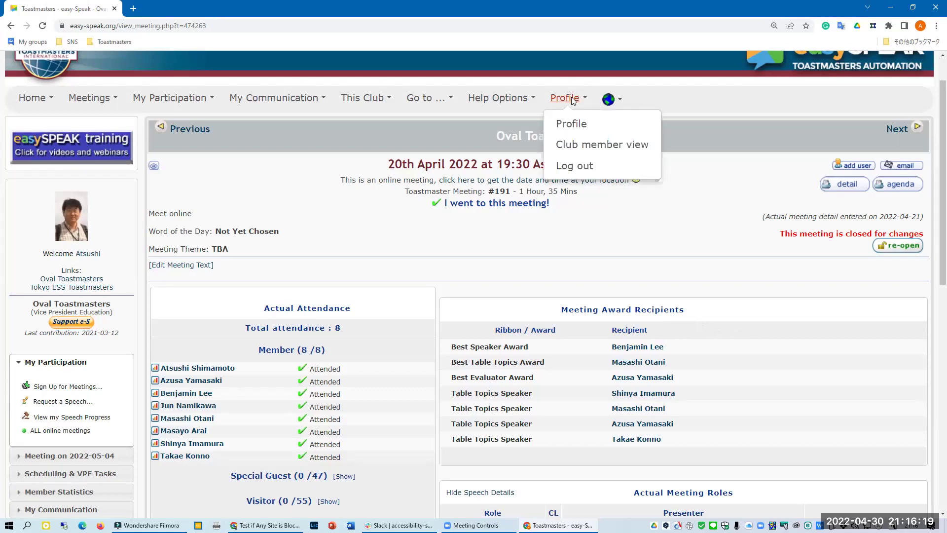
click(583, 145)
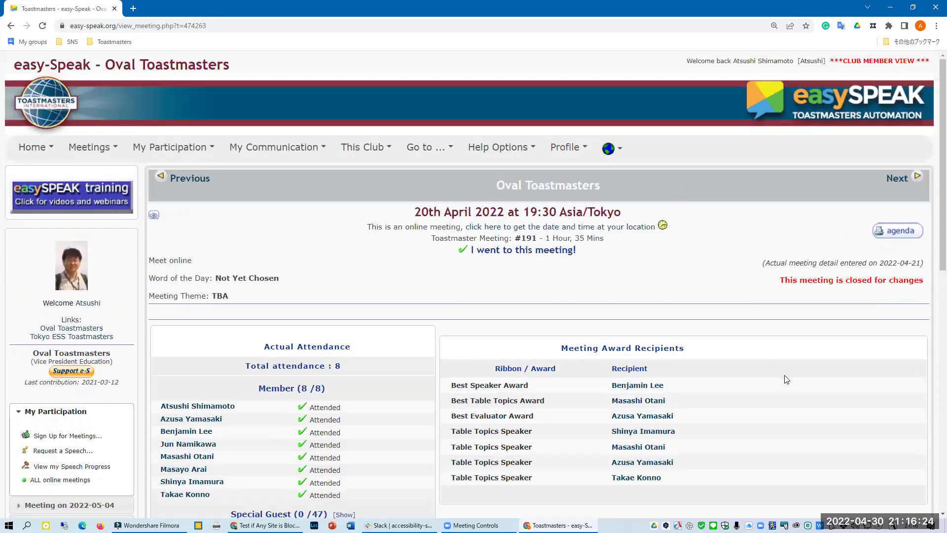
scroll(786, 379, down, 2)
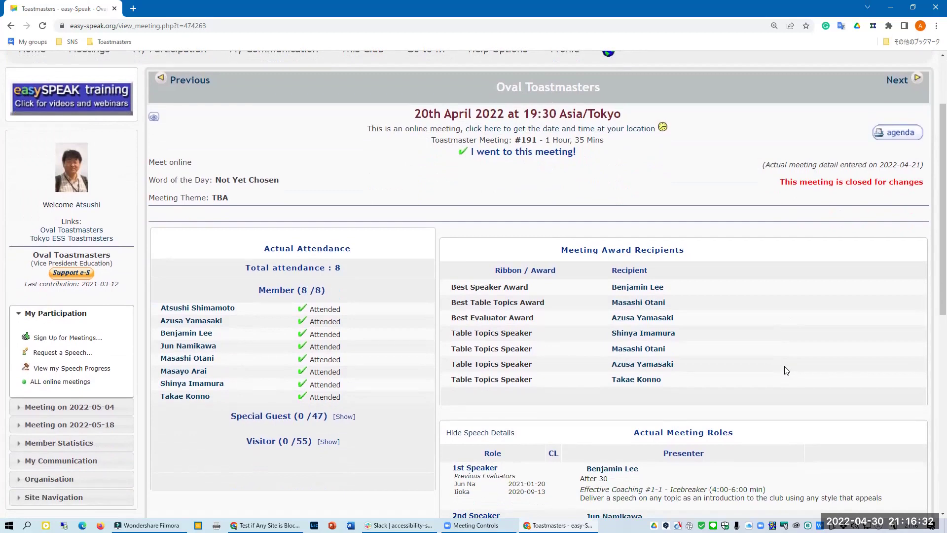
scroll(786, 370, down, 3)
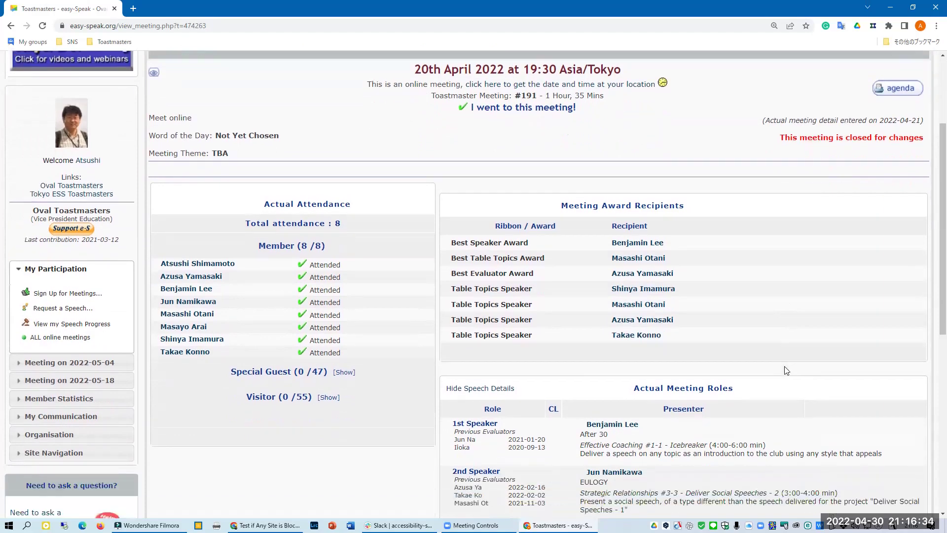
scroll(786, 370, down, 1)
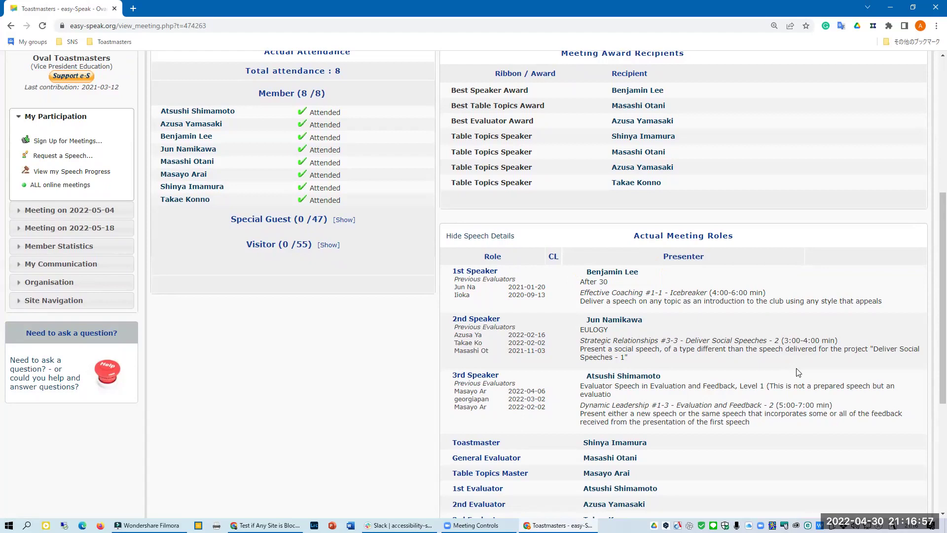
scroll(798, 373, up, 5)
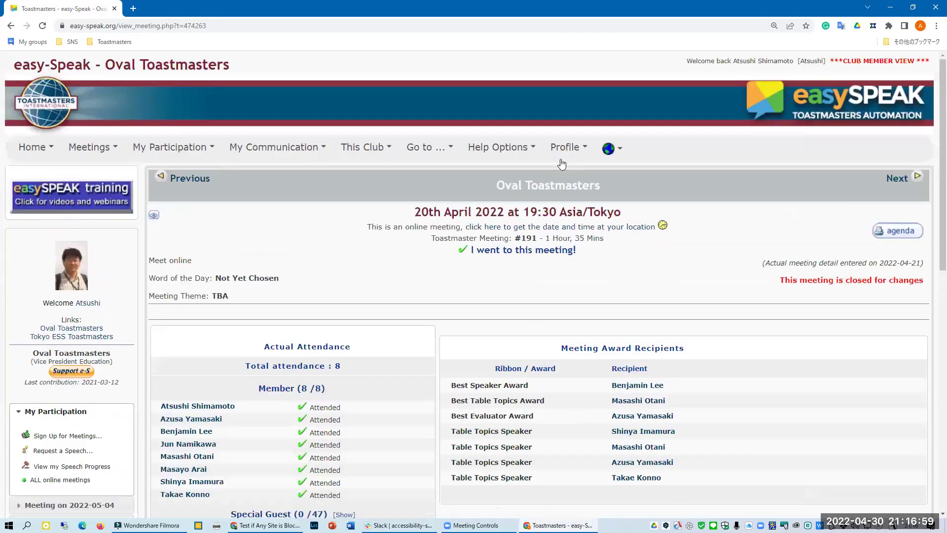
Step: Leave the club member view and reopen the closed 20 April 2022 meeting for changes
click(565, 147)
click(583, 193)
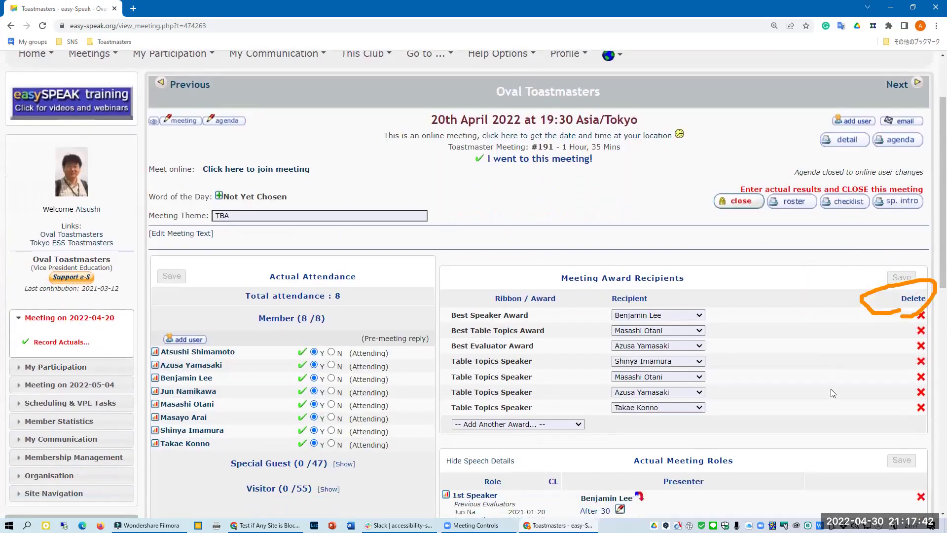
Step: Try to change the workbook of the first speaker's speech "After 30" to Effective Coaching (OLD VERSION - 2017)
scroll(831, 389, down, 1)
scroll(831, 393, down, 3)
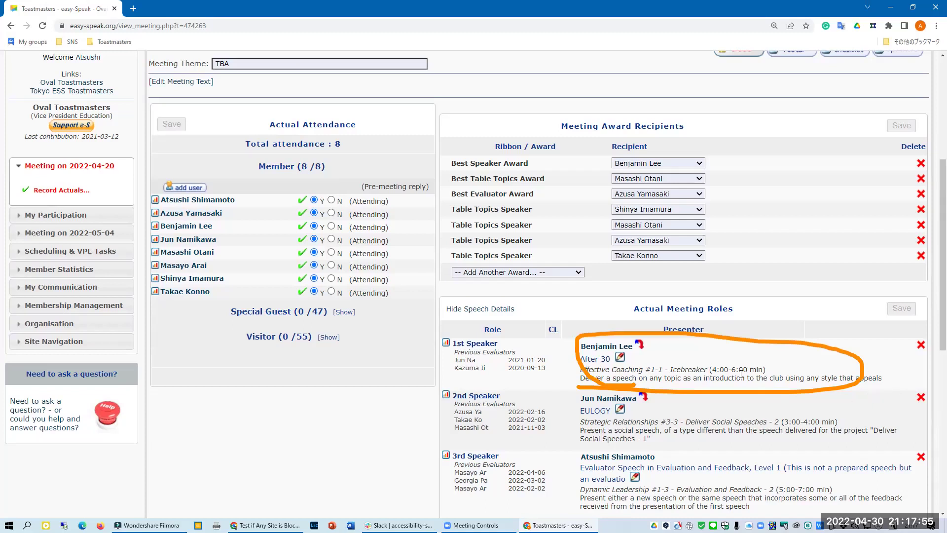
click(620, 358)
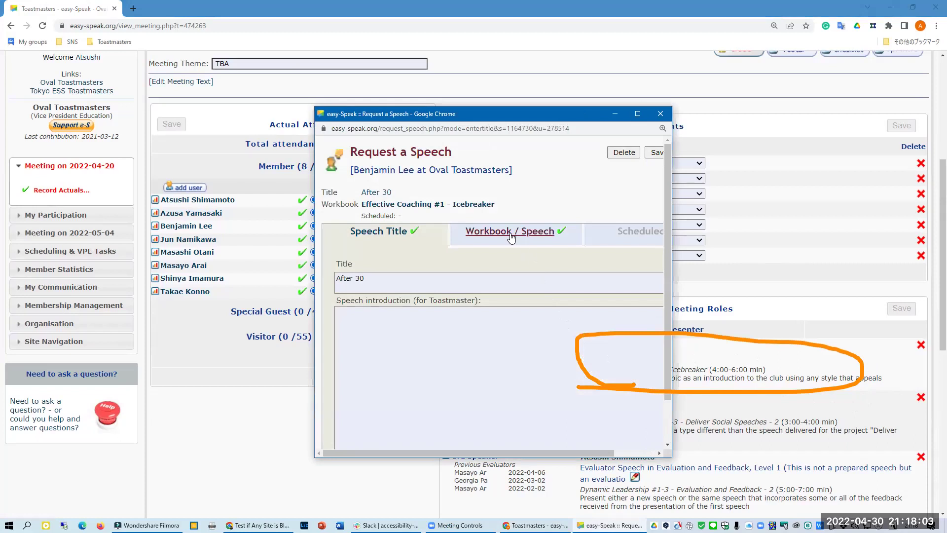
click(512, 235)
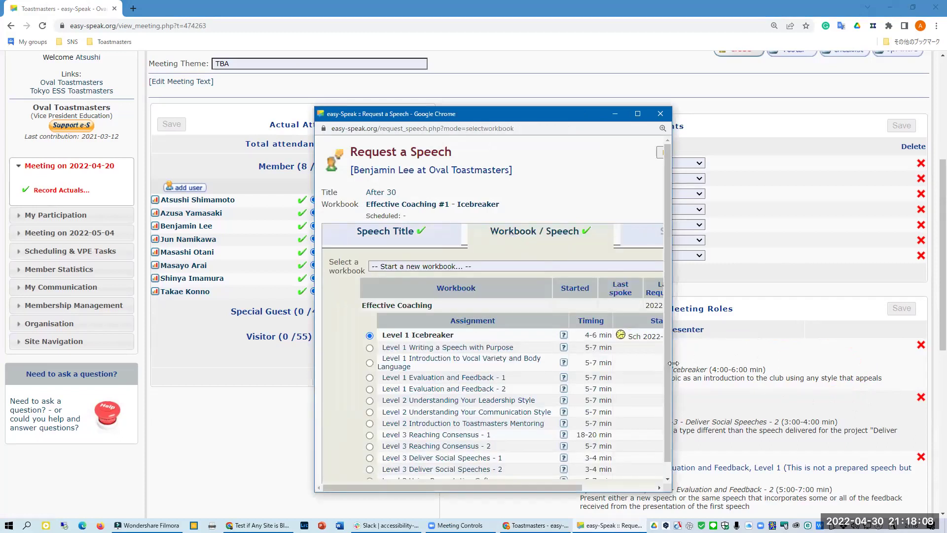
drag(673, 364, 879, 366)
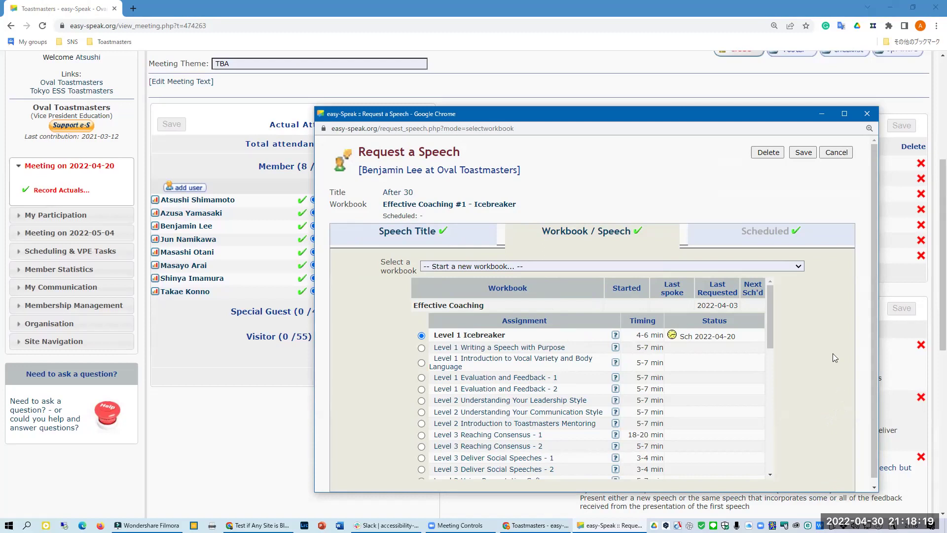
click(799, 266)
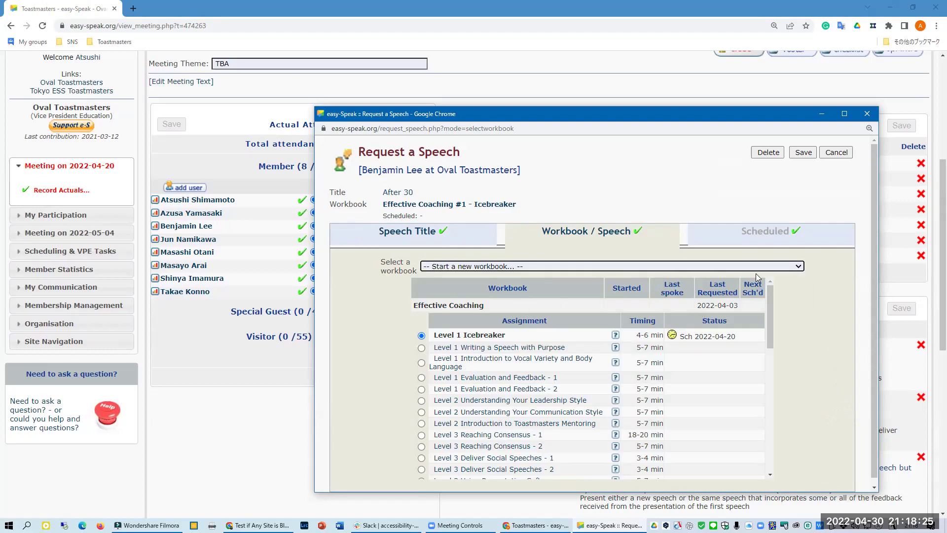
click(797, 266)
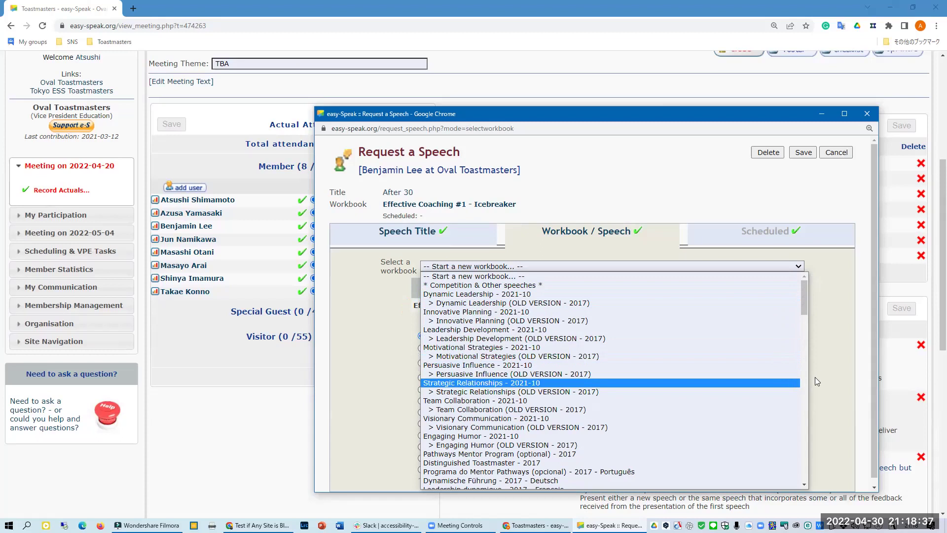
drag(806, 312, 802, 323)
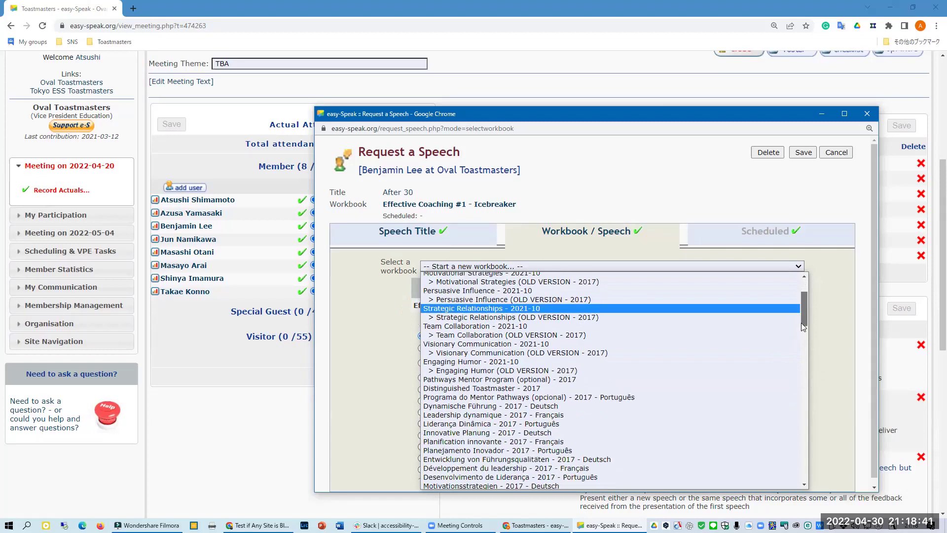
drag(801, 322, 691, 493)
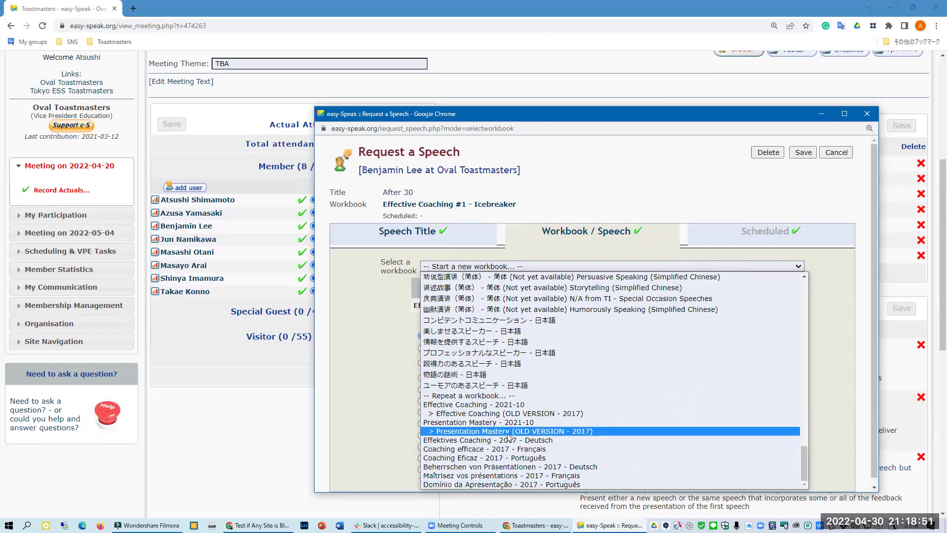
click(524, 413)
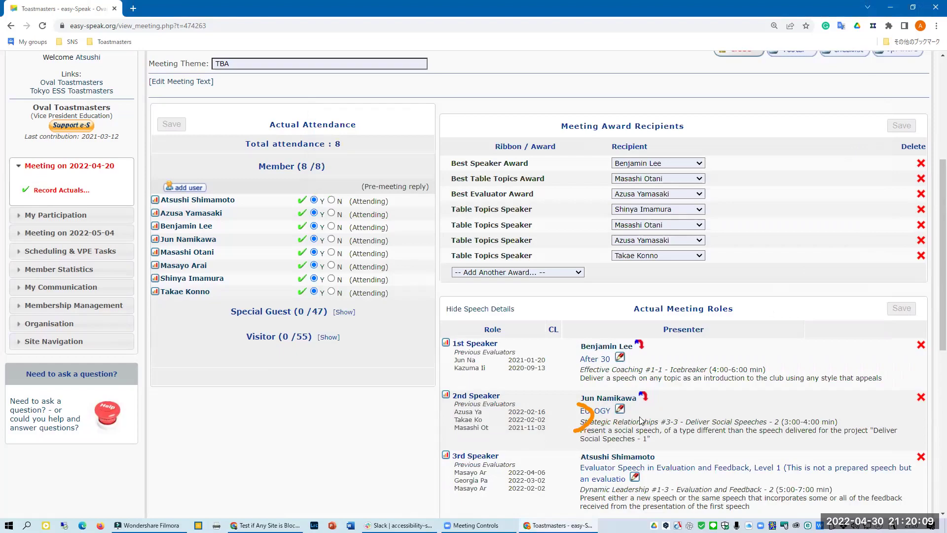
click(619, 408)
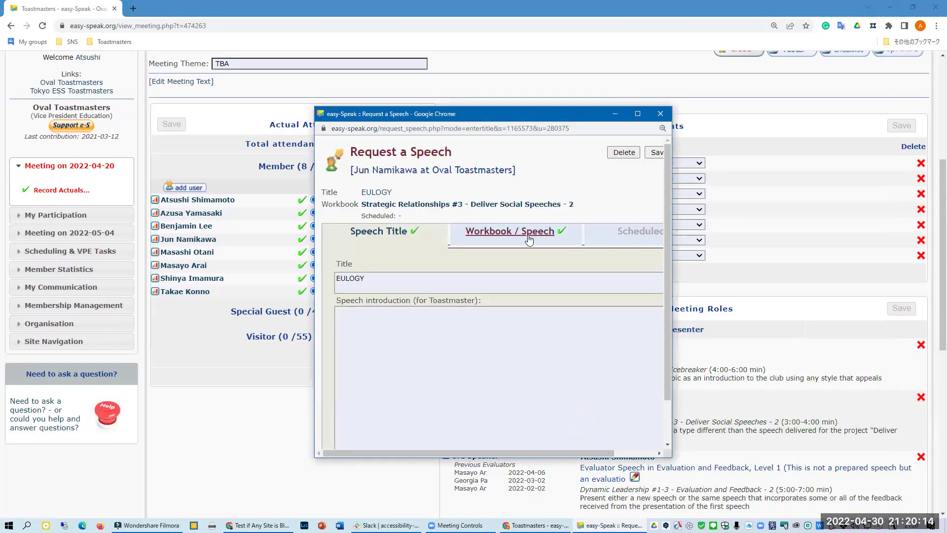
click(660, 114)
drag(661, 126, 561, 126)
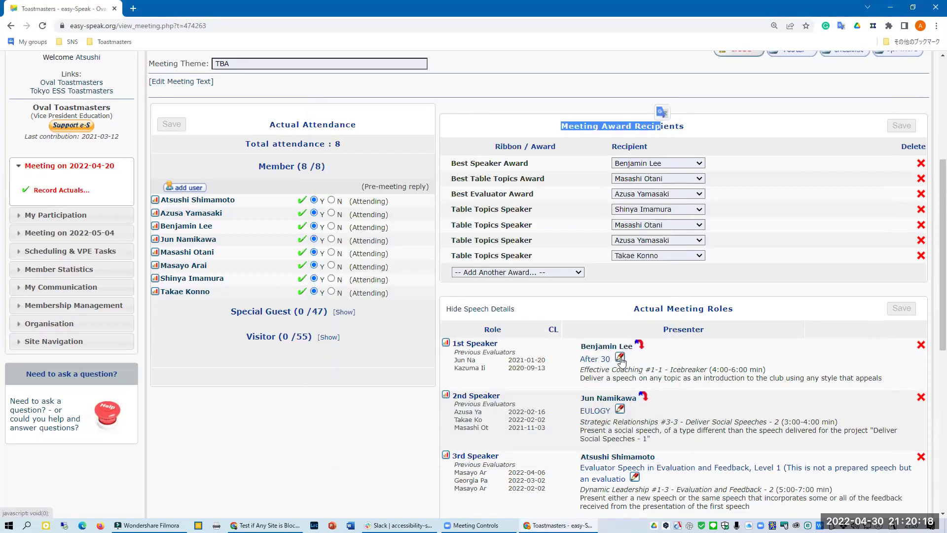
Step: Reopen the first speaker's speech request and copy its title "After 30" into a Notepad document as a backup
click(622, 357)
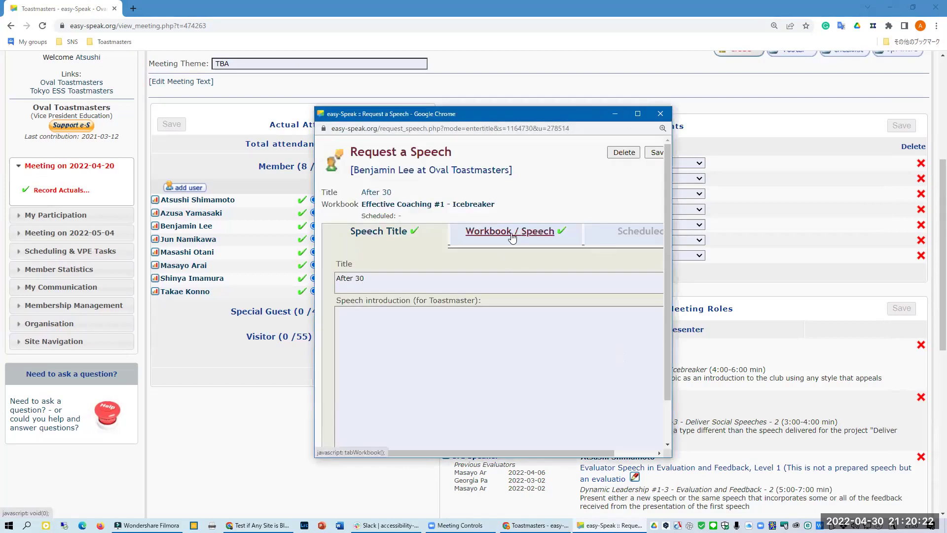
drag(382, 283, 322, 286)
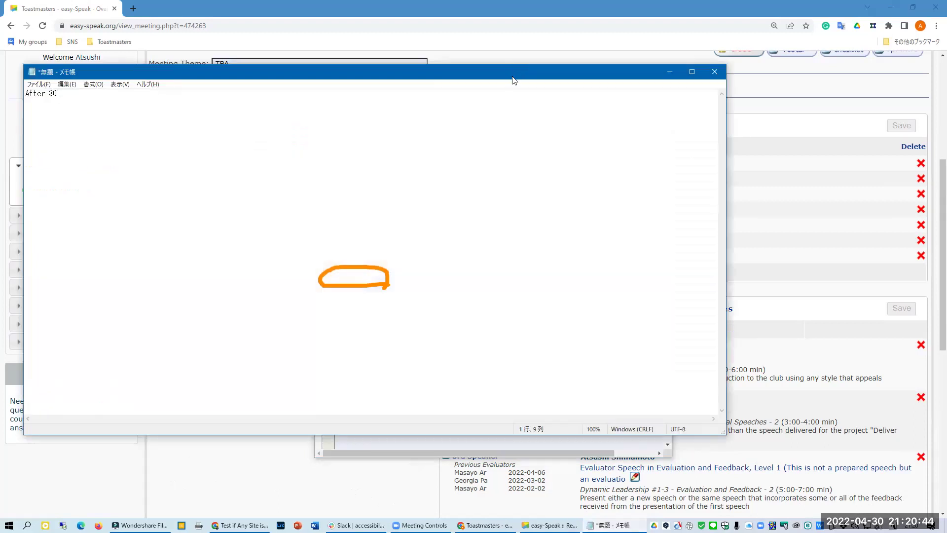
click(670, 71)
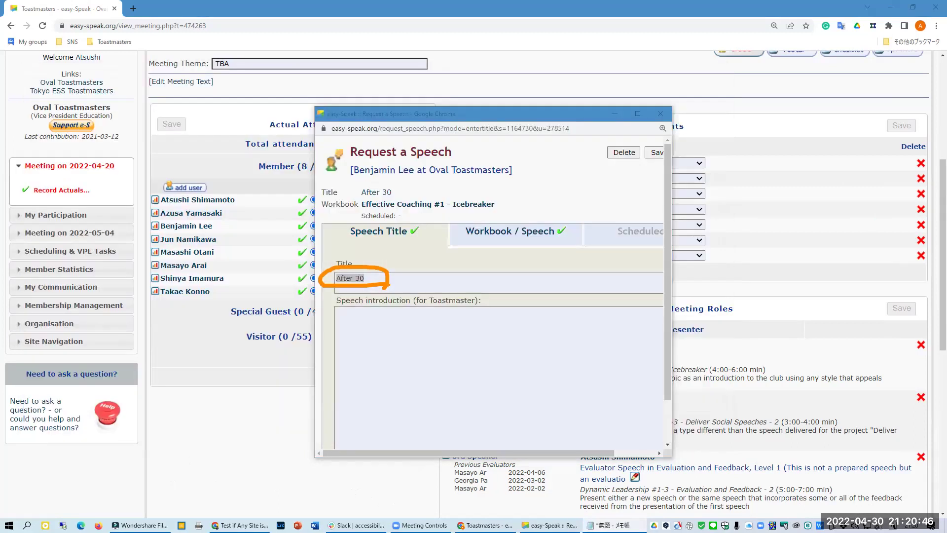
Step: Clear the title in the first speaker's speech request and delete the whole request from the meeting
click(452, 284)
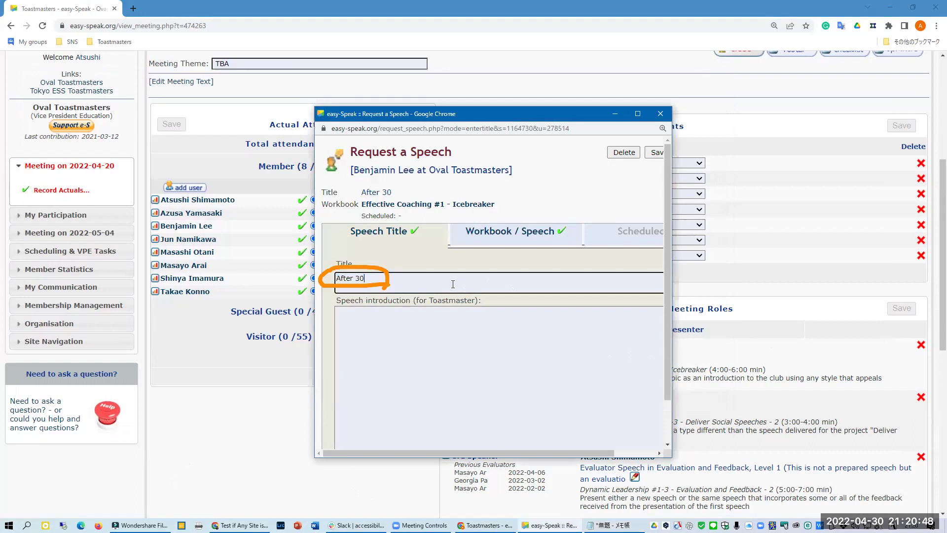
key(BackSpace)
key(BackSpace)
key(BackSpace)
key(BackSpace)
key(BackSpace)
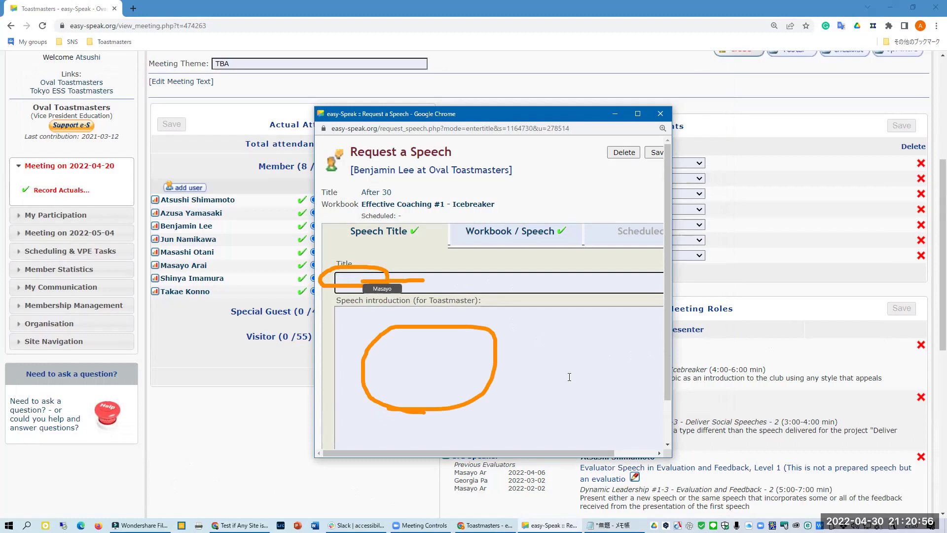
drag(673, 306, 838, 301)
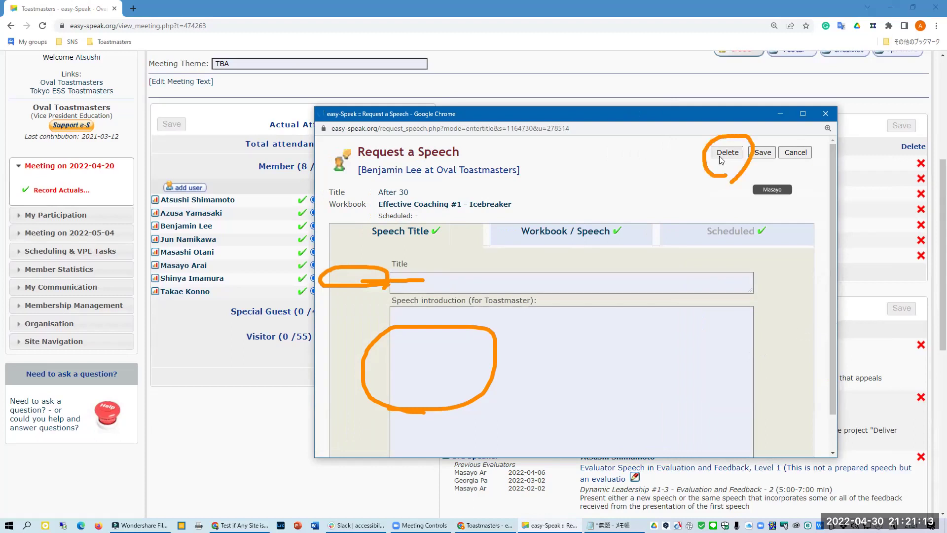
click(721, 157)
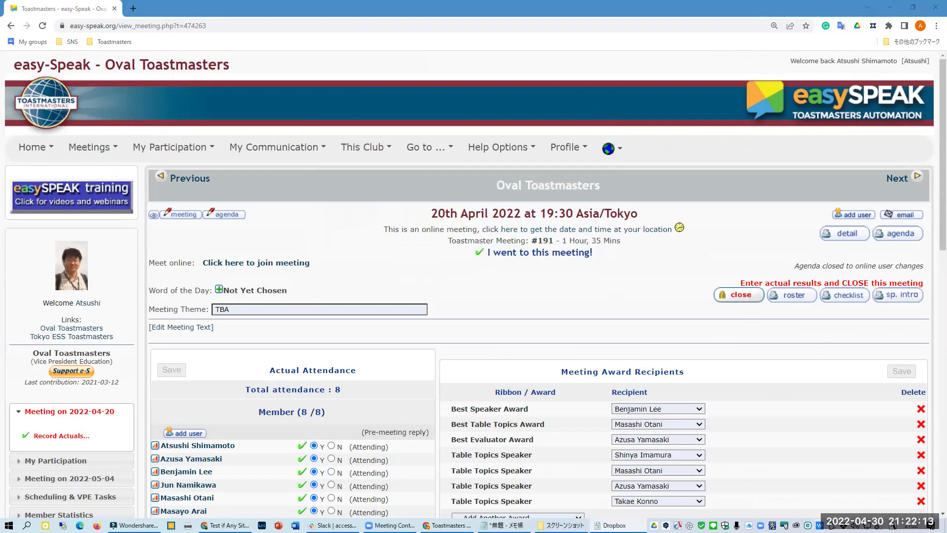
click(850, 523)
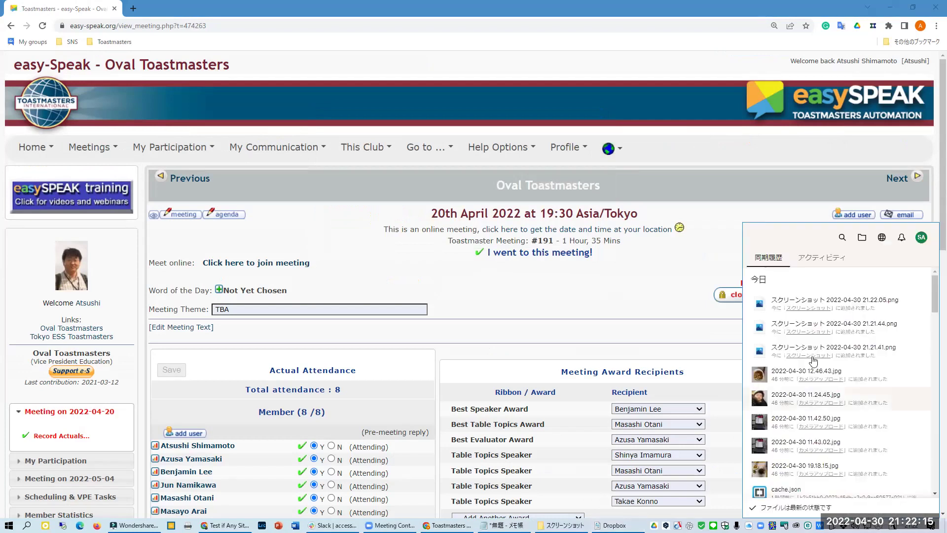
Step: Remove the 1st Speaker's speech assignment from the actual meeting roles of the 20 April 2022 meeting
click(817, 312)
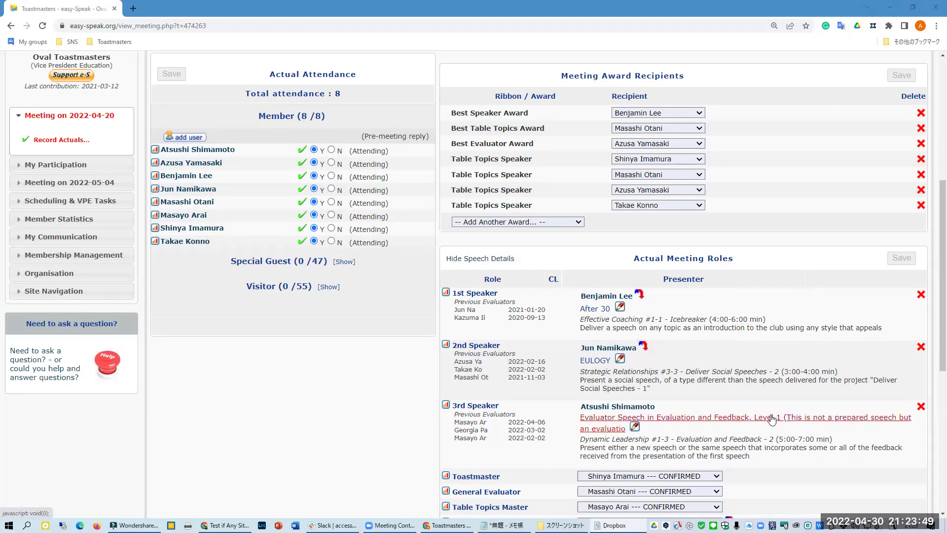
click(922, 297)
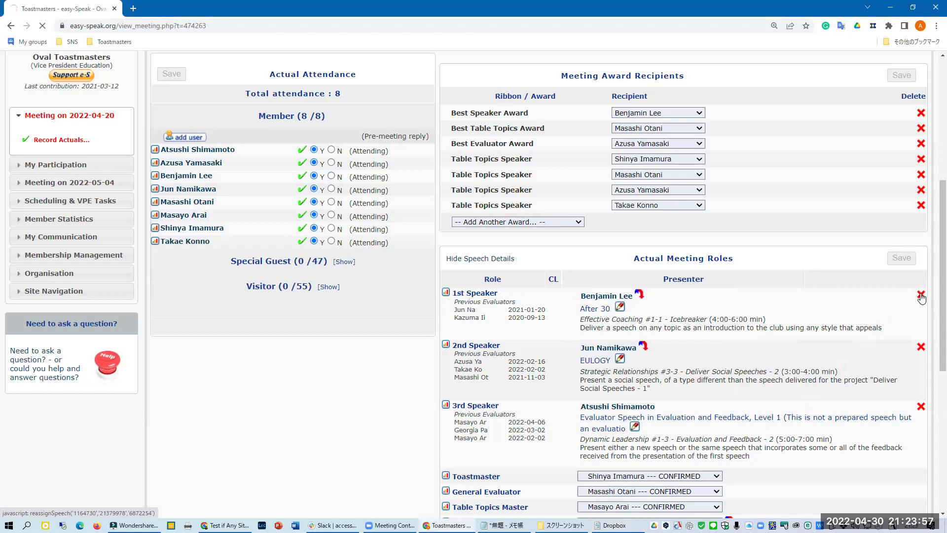
scroll(784, 371, down, 6)
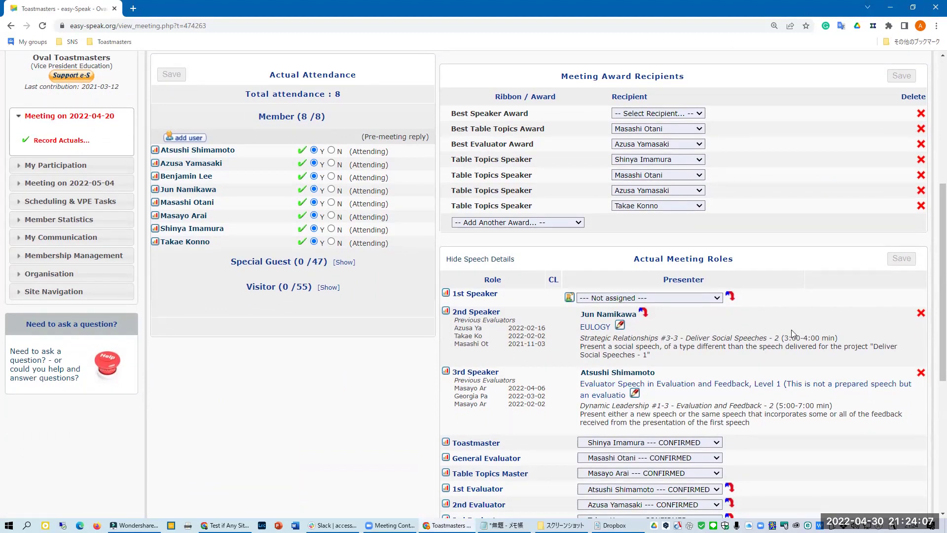
Step: Open the club's Pathways Chart and go to the removed first speaker's communicator progress page
scroll(792, 330, up, 1)
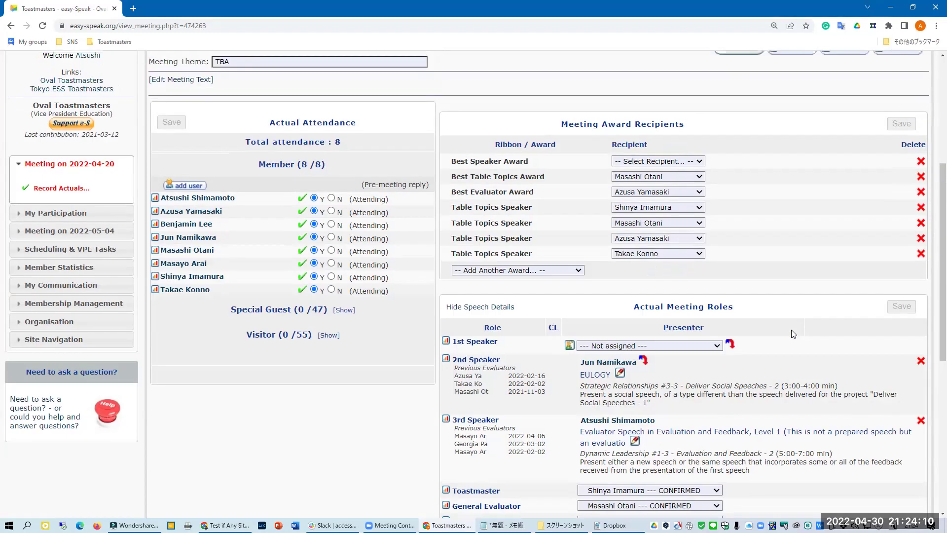
scroll(791, 330, up, 5)
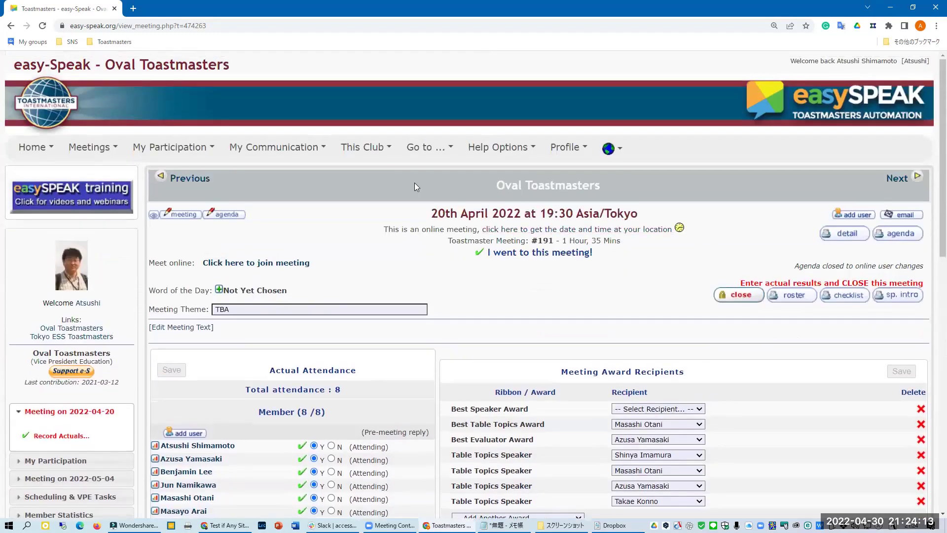
click(364, 147)
mouse_move(414, 326)
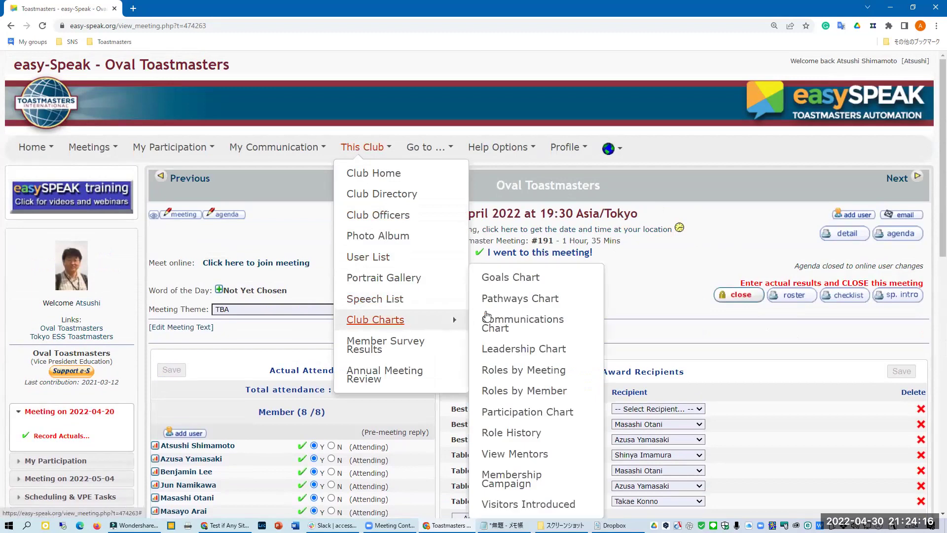
click(495, 302)
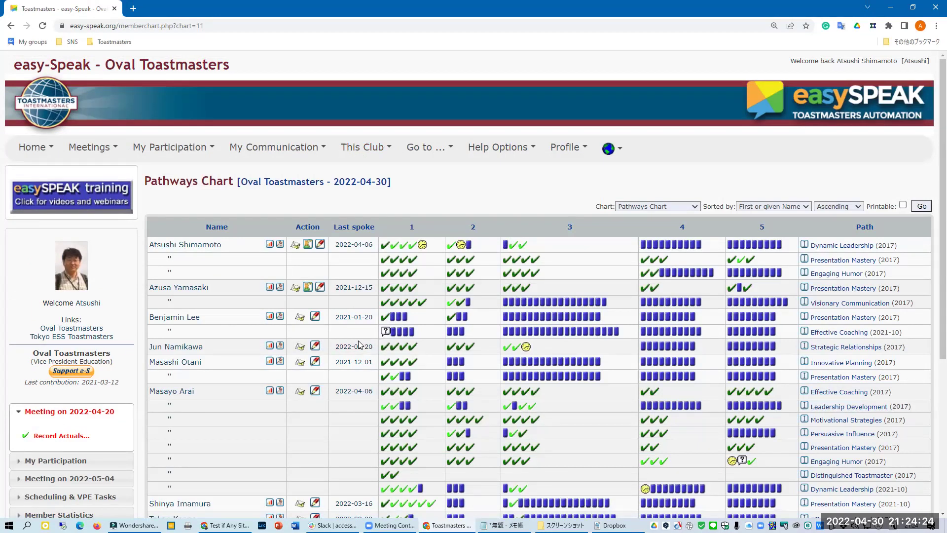
click(280, 317)
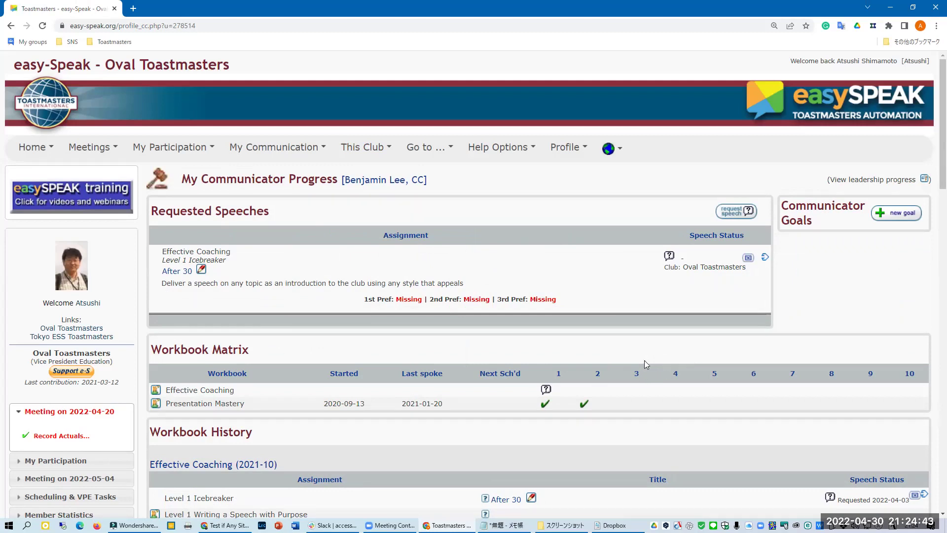
Step: Open the requested Effective Coaching Icebreaker speech "After 30" on the member's progress page and delete the request
scroll(644, 360, down, 1)
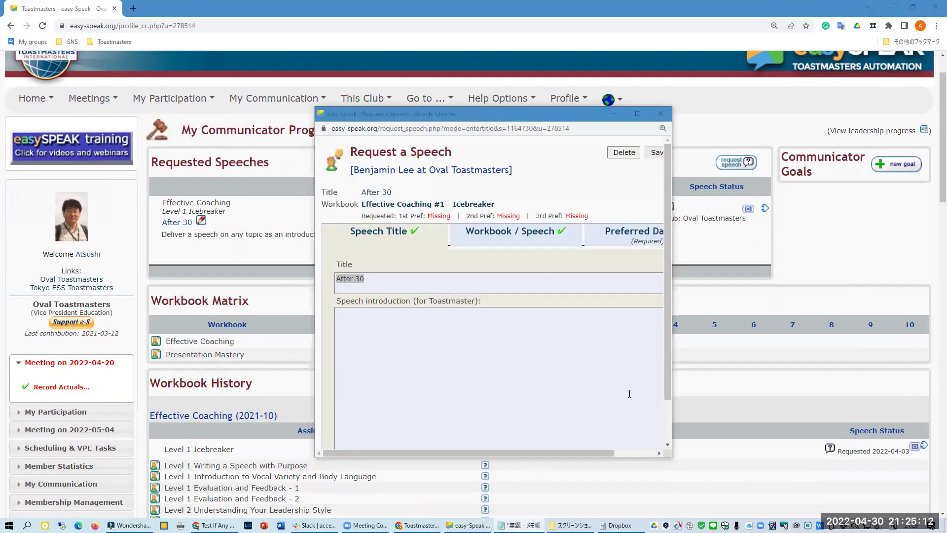
click(676, 384)
drag(675, 384, 785, 384)
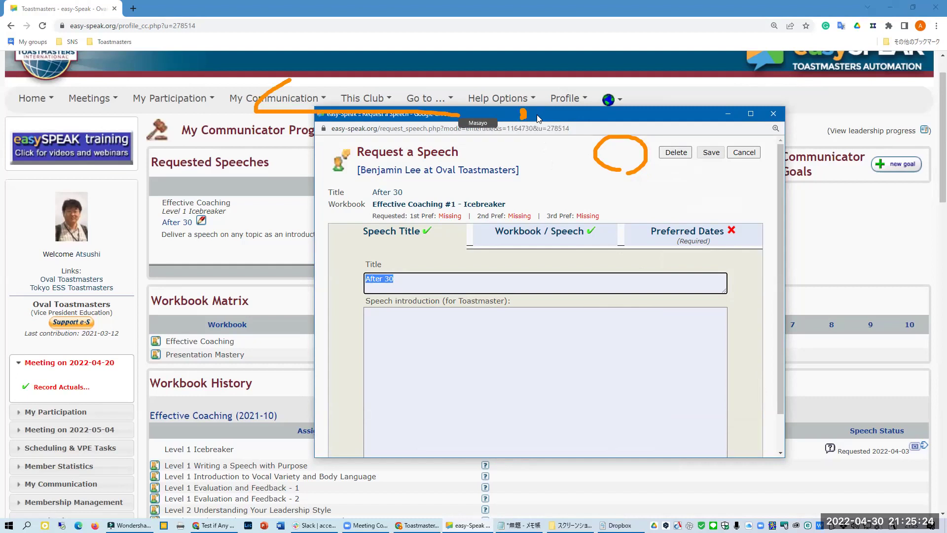
drag(538, 118, 232, 108)
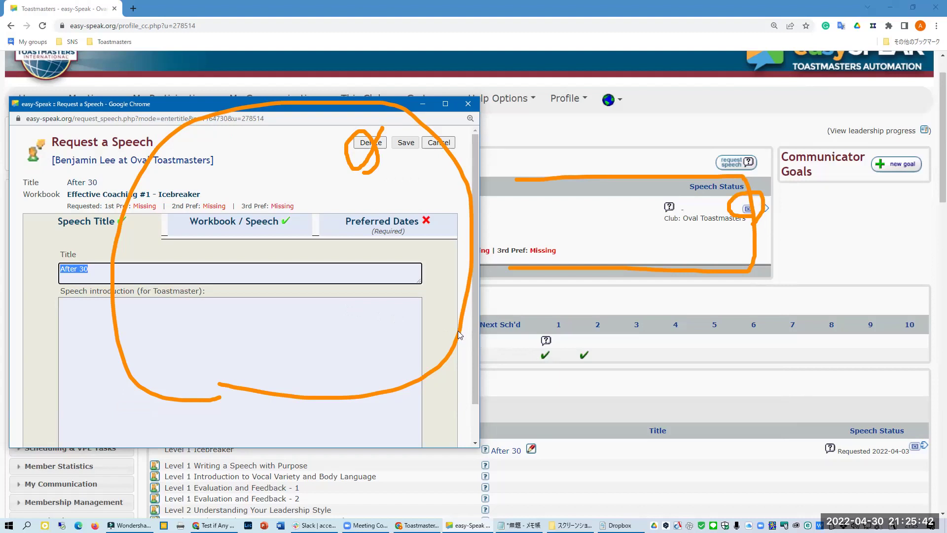
click(367, 143)
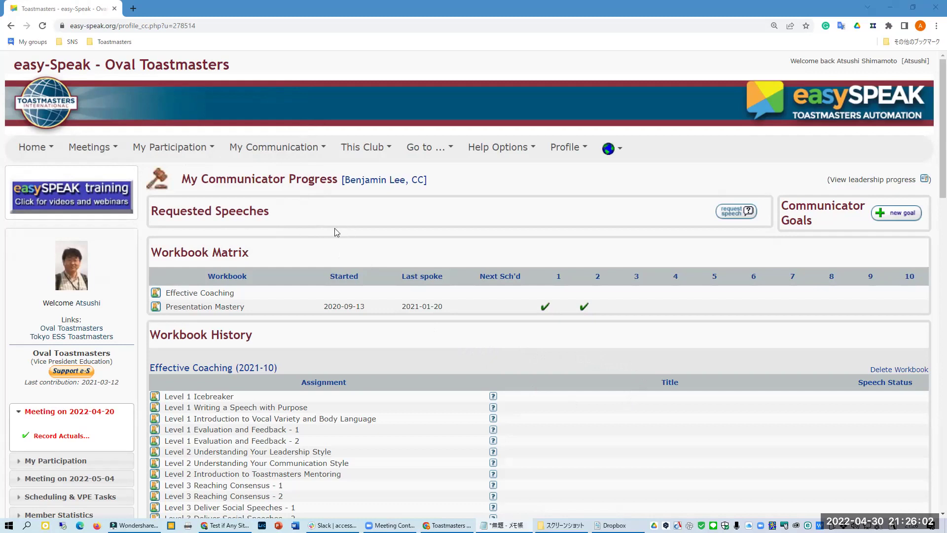
Step: Return to the last club meeting and check the presenter choices for the unassigned 1st Speaker role
click(92, 148)
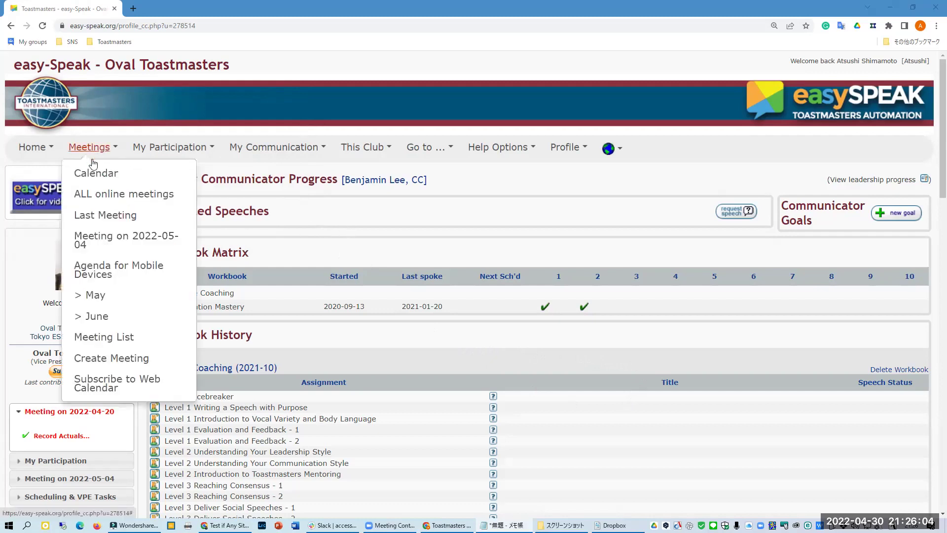
click(262, 203)
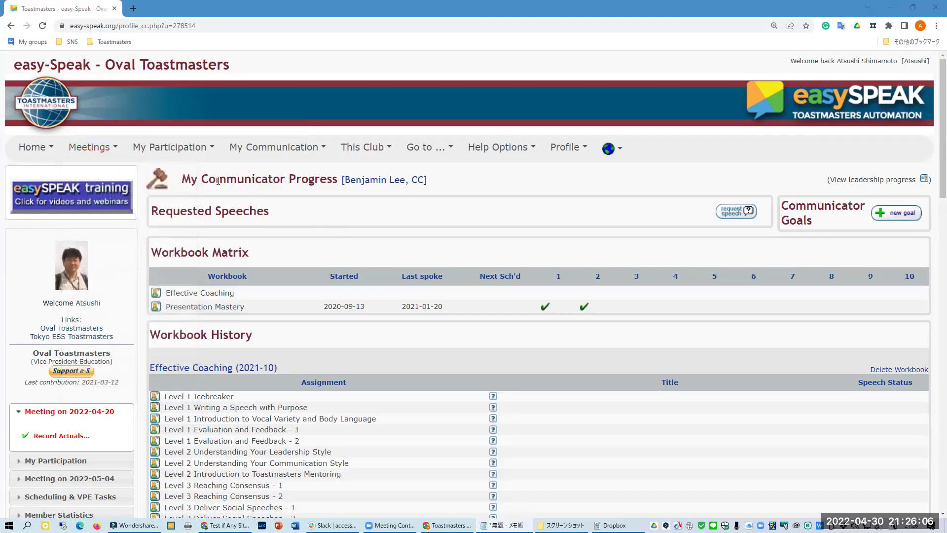
click(93, 150)
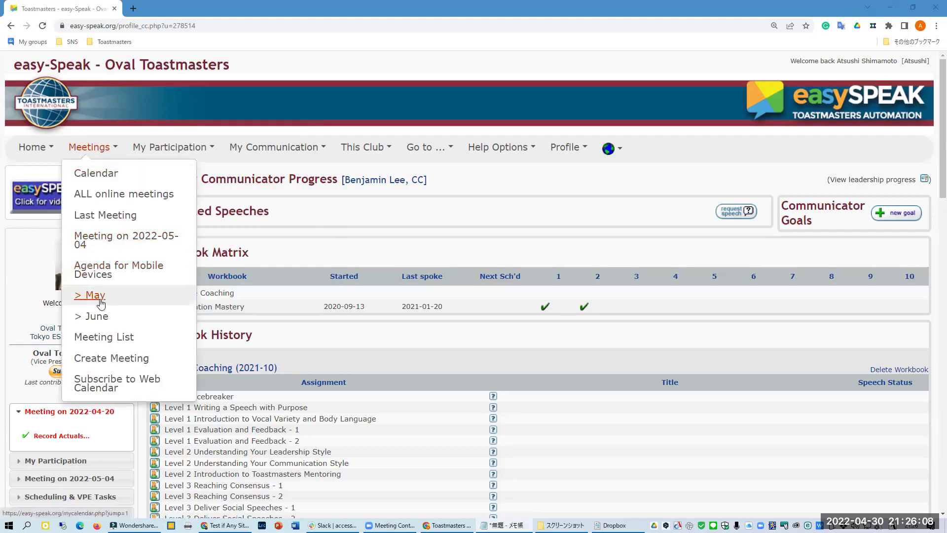
click(115, 225)
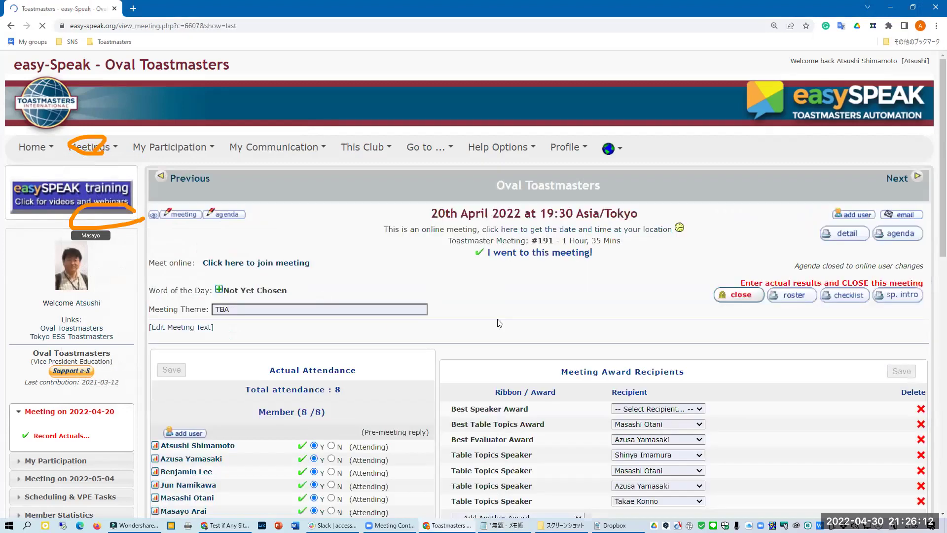
scroll(646, 312, down, 2)
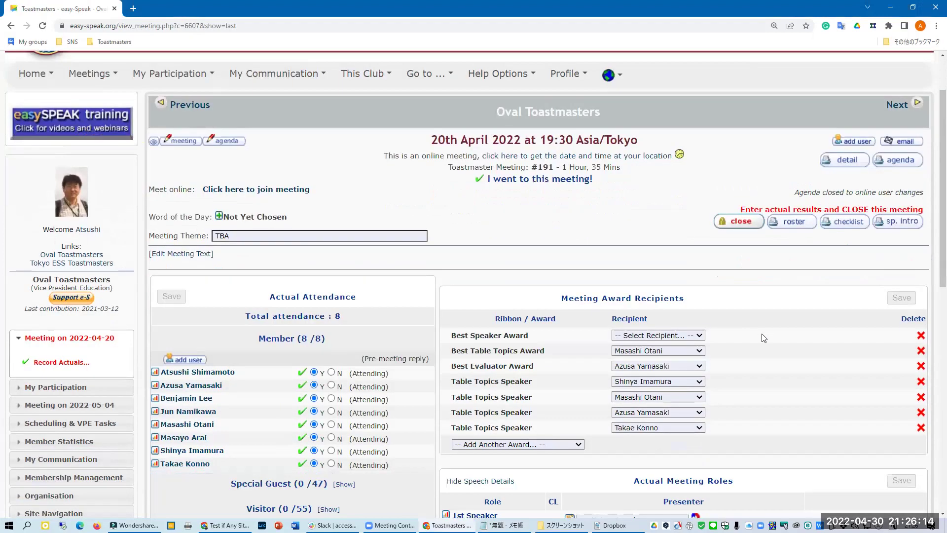
scroll(763, 338, down, 3)
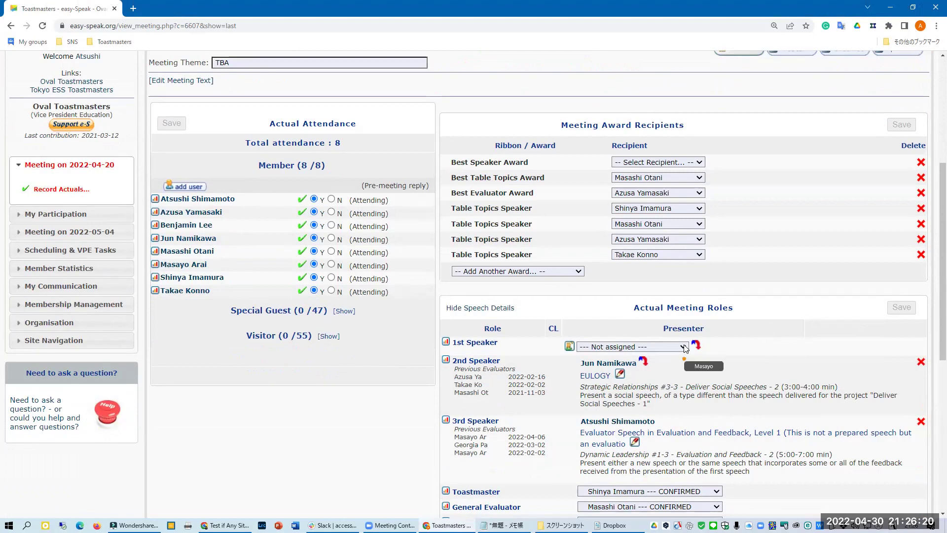
click(684, 348)
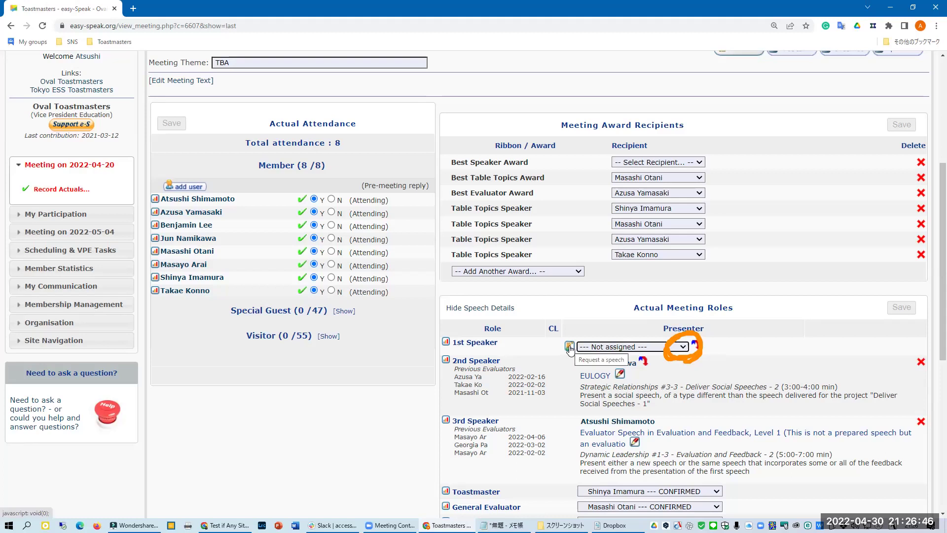
Step: Start a speech request for the same member as 1st Speaker, check the workbooks offered, and close it without saving
click(570, 346)
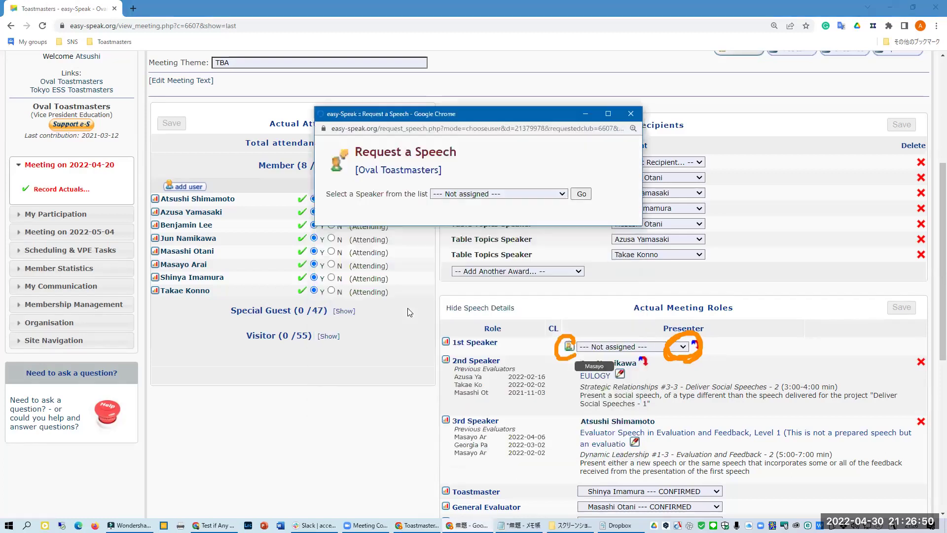
click(563, 194)
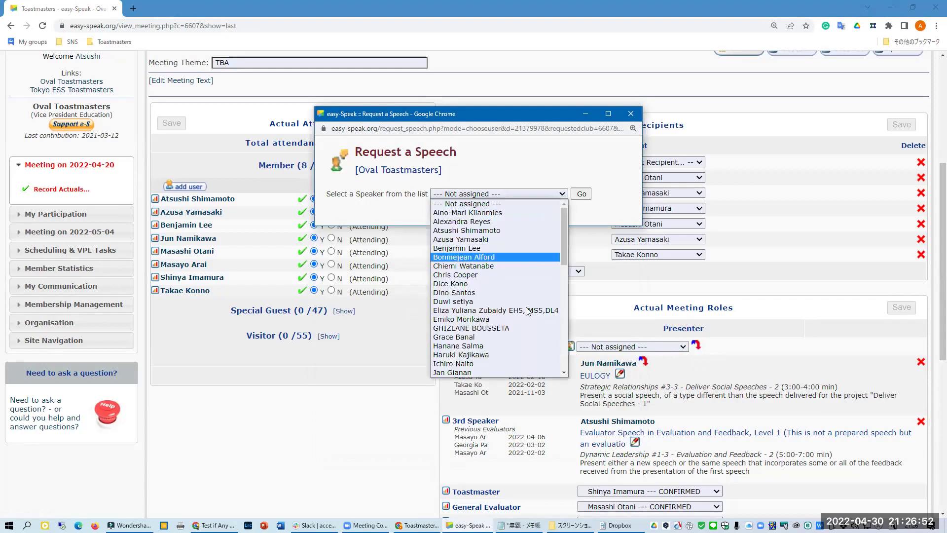
click(506, 247)
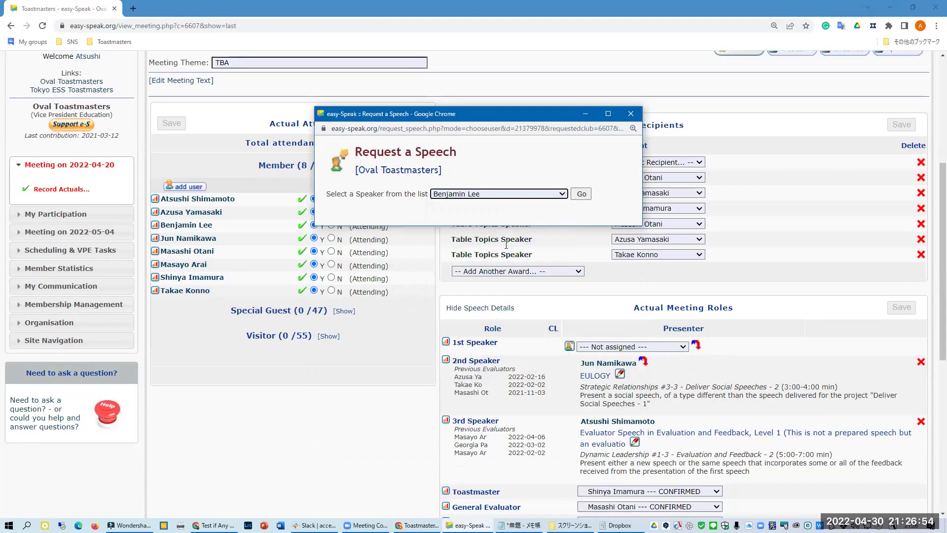
click(577, 197)
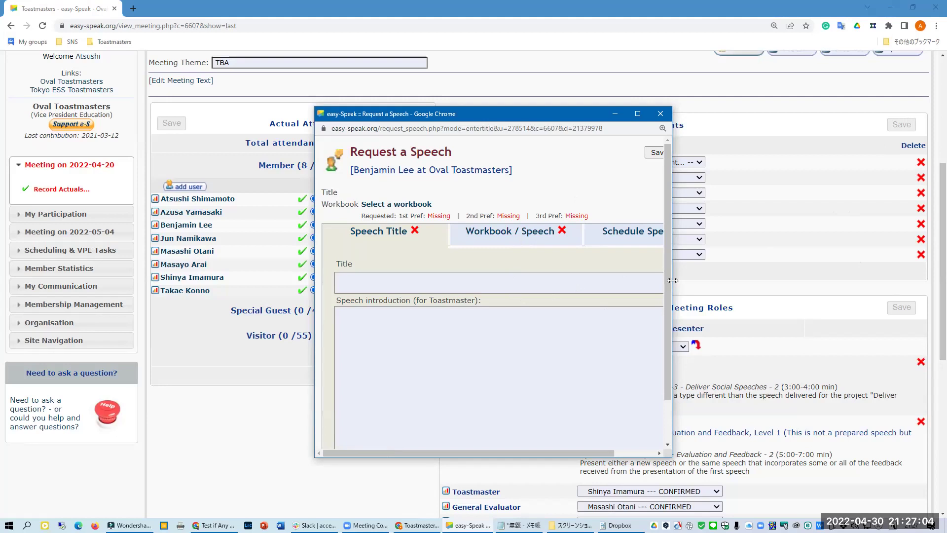
drag(673, 280, 829, 284)
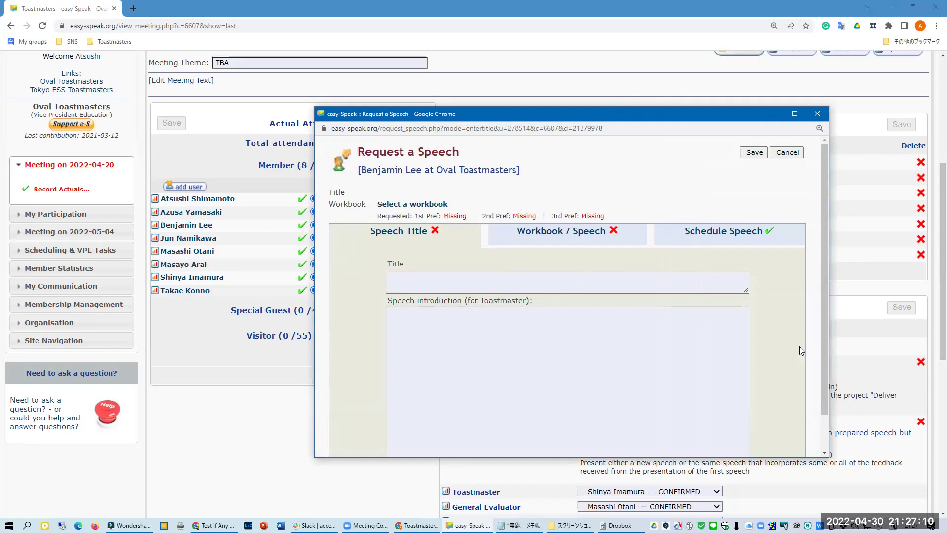
click(549, 238)
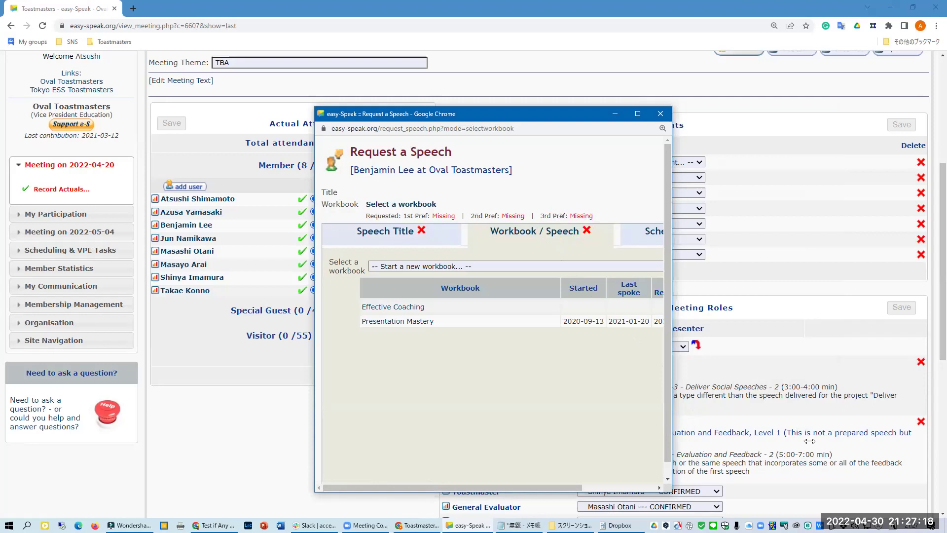
drag(673, 432, 810, 432)
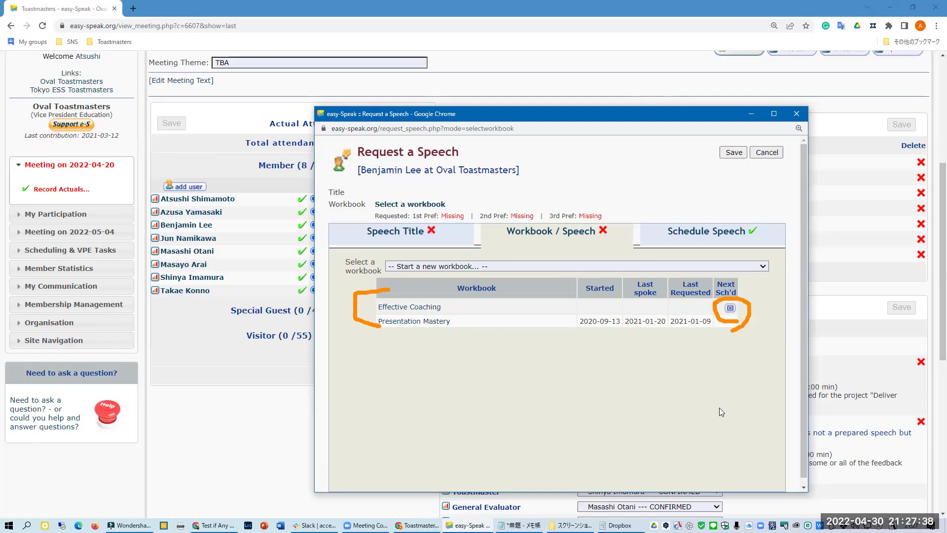
click(797, 119)
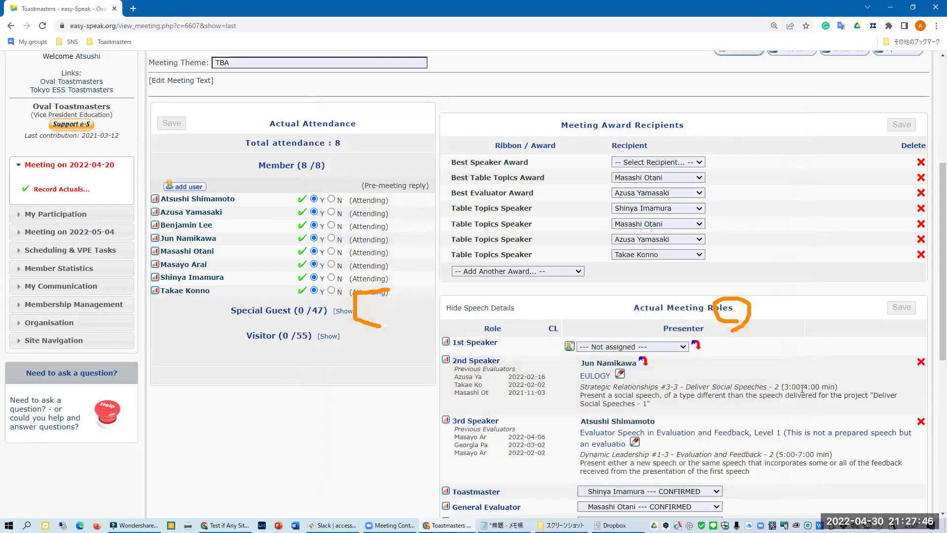
Step: Open the Pathways Chart and inspect the member's Effective Coaching (2021-10) workbook for its delete option, closing it unchanged
scroll(815, 367, up, 4)
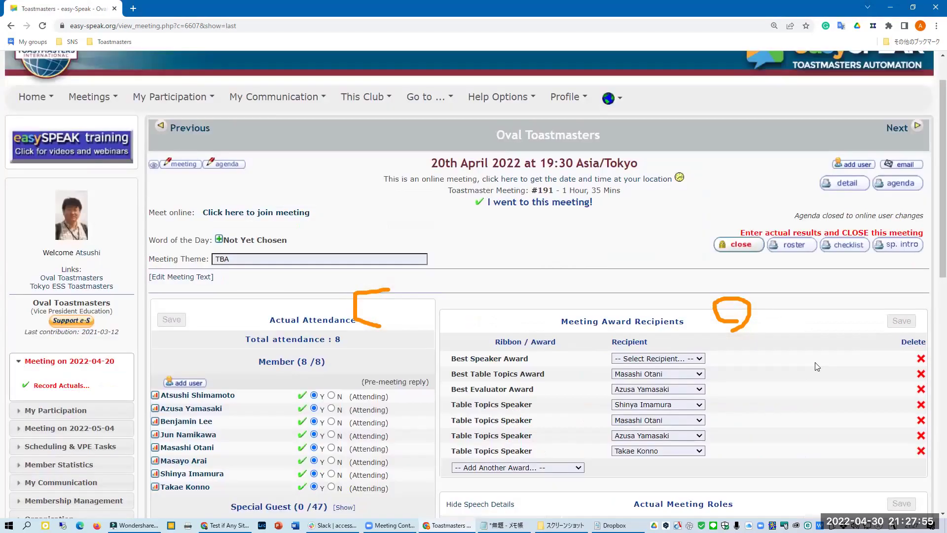
click(362, 97)
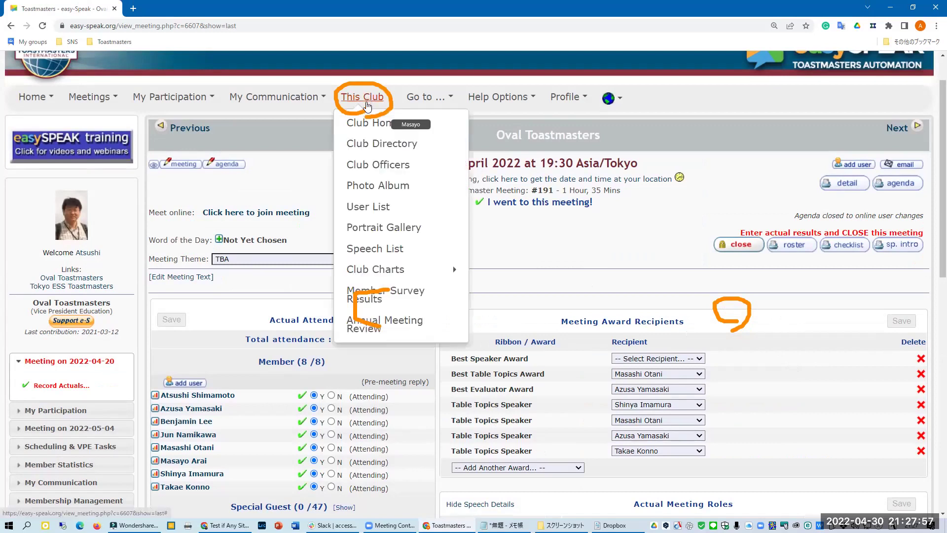
mouse_move(394, 269)
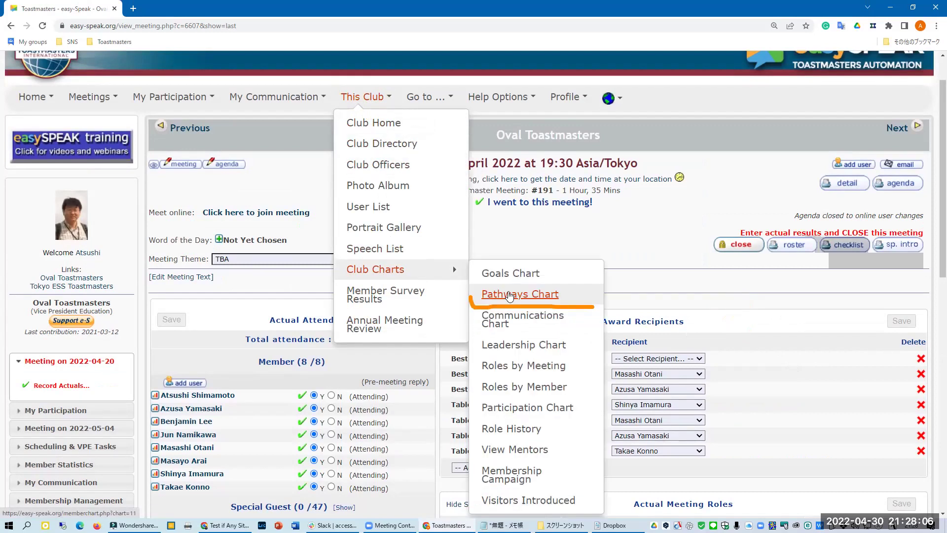
click(510, 296)
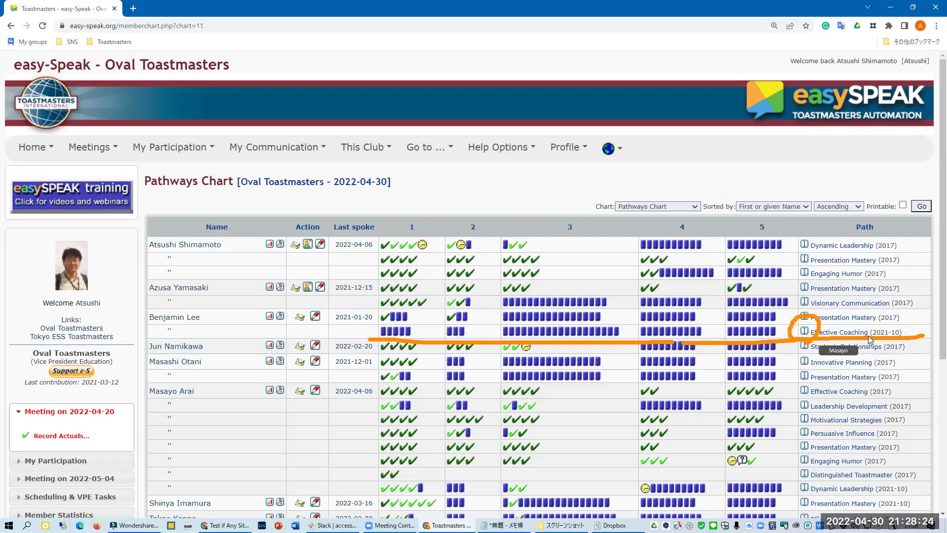
click(805, 334)
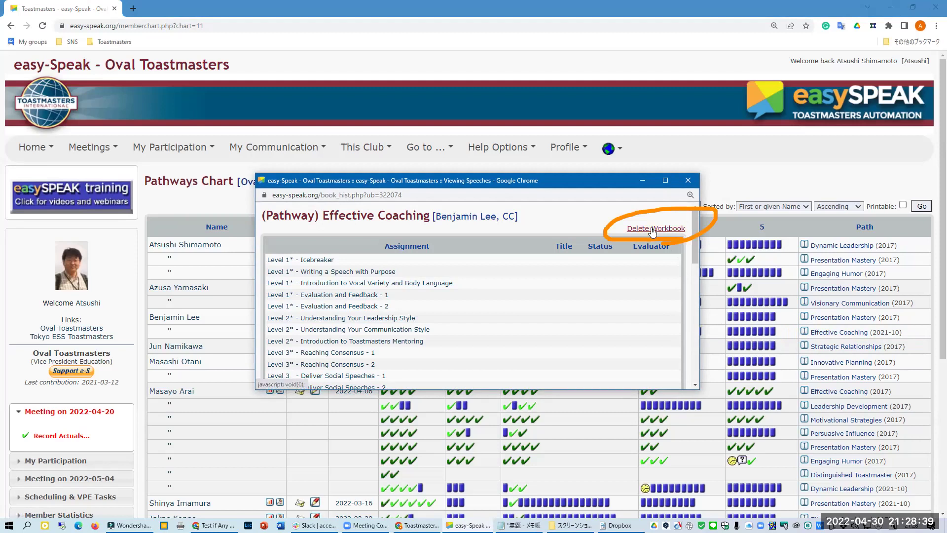
click(685, 181)
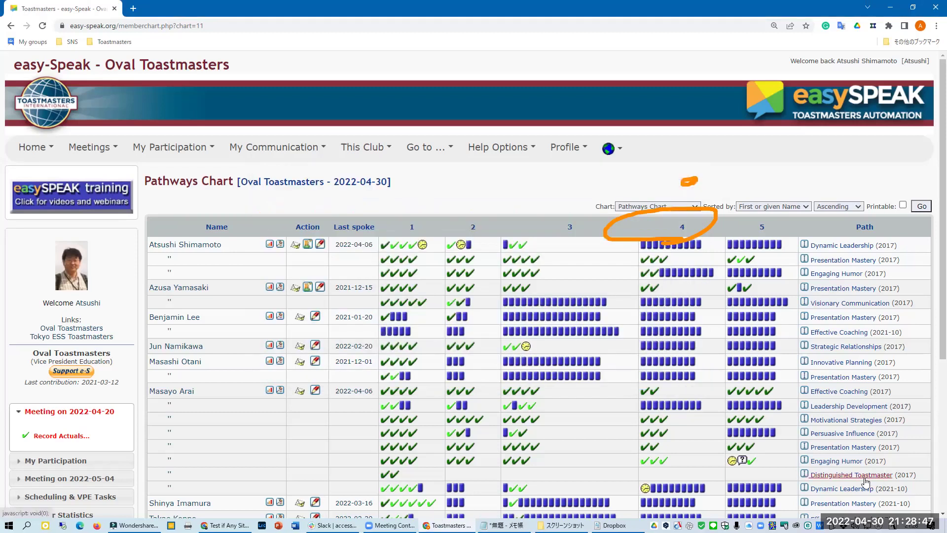
Step: Open the same member's communicator progress page from the Pathways Chart
drag(275, 303, 275, 329)
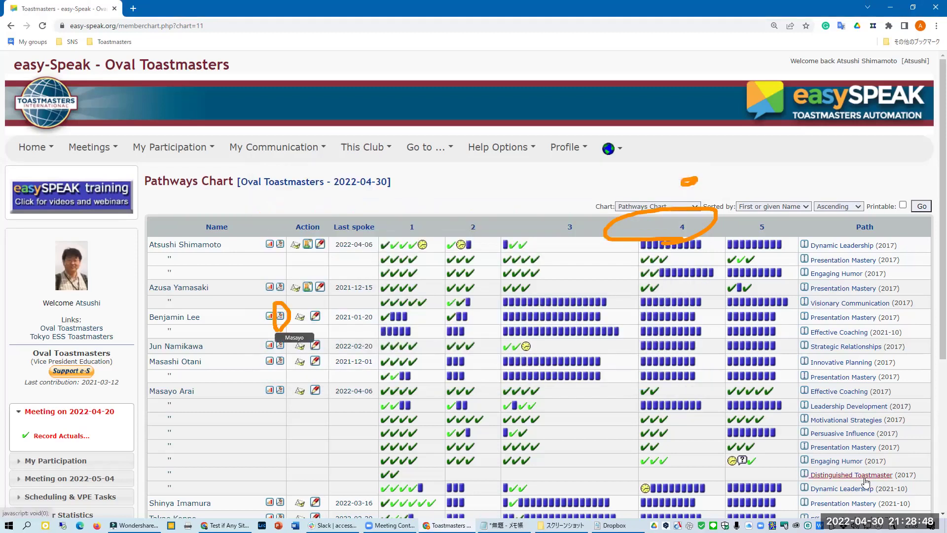
click(280, 319)
mouse_move(279, 316)
mouse_down()
mouse_move(288, 321)
mouse_move(282, 329)
mouse_up()
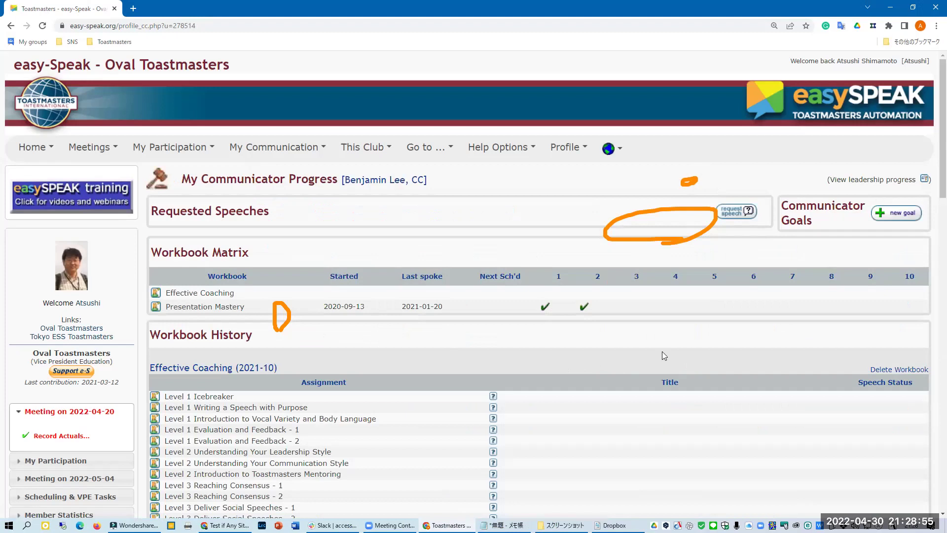
Step: Delete the Effective Coaching (2021-10) workbook from the member's workbook history
key(Escape)
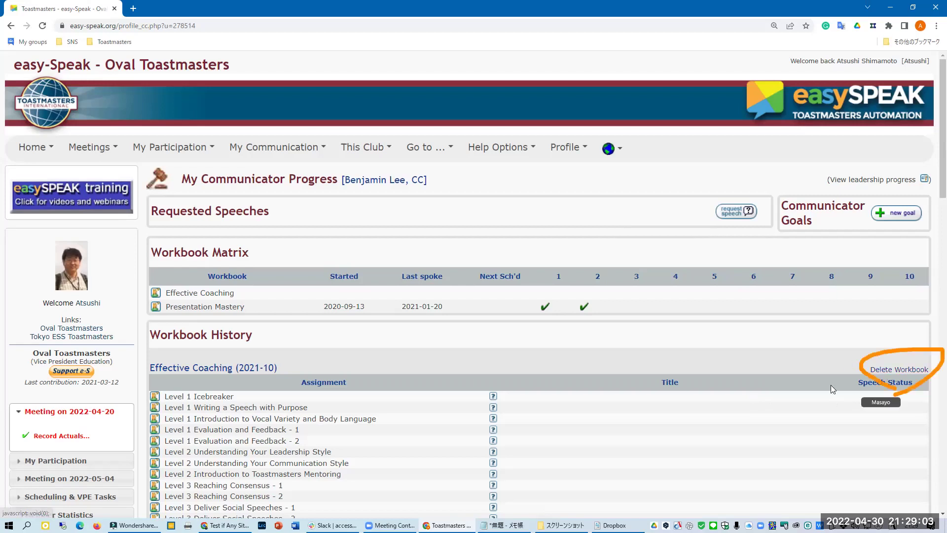
scroll(832, 386, down, 3)
scroll(833, 390, down, 8)
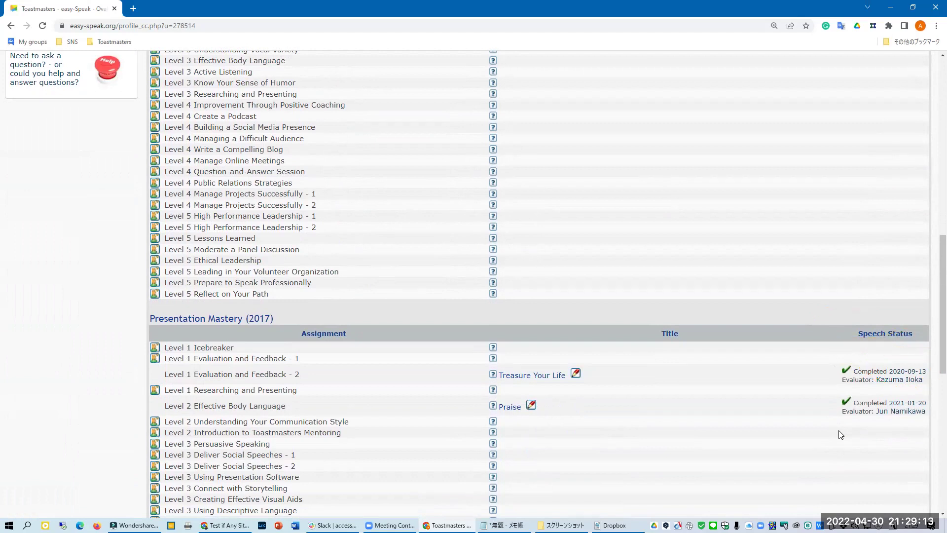
scroll(840, 435, up, 8)
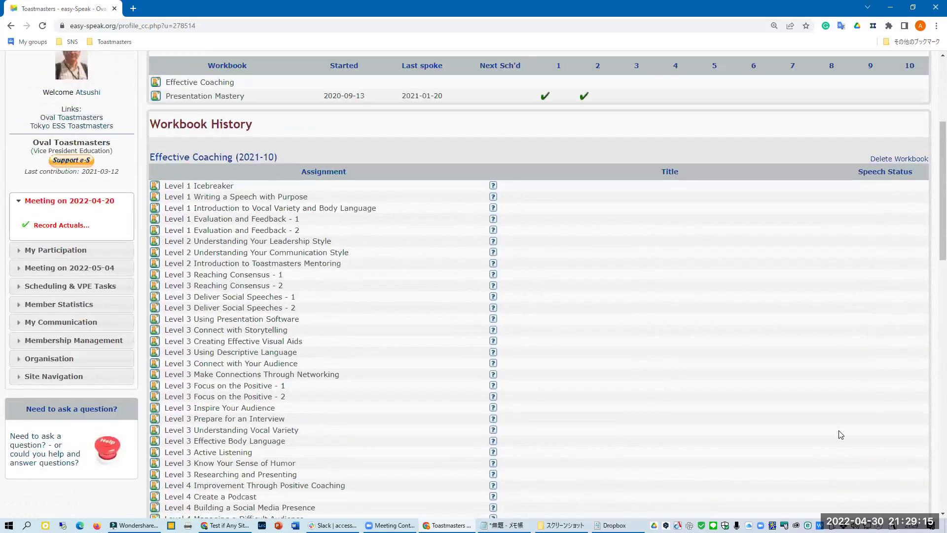
scroll(841, 434, up, 2)
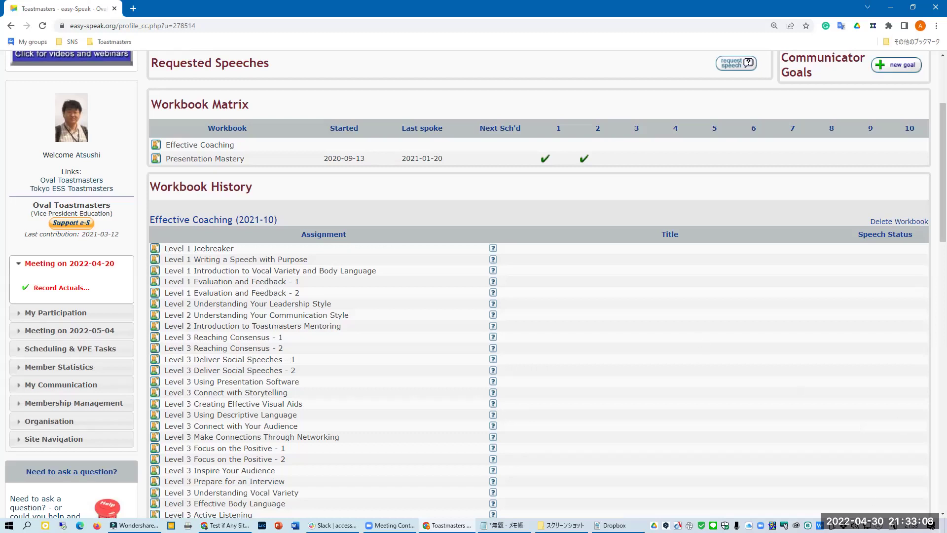
click(899, 221)
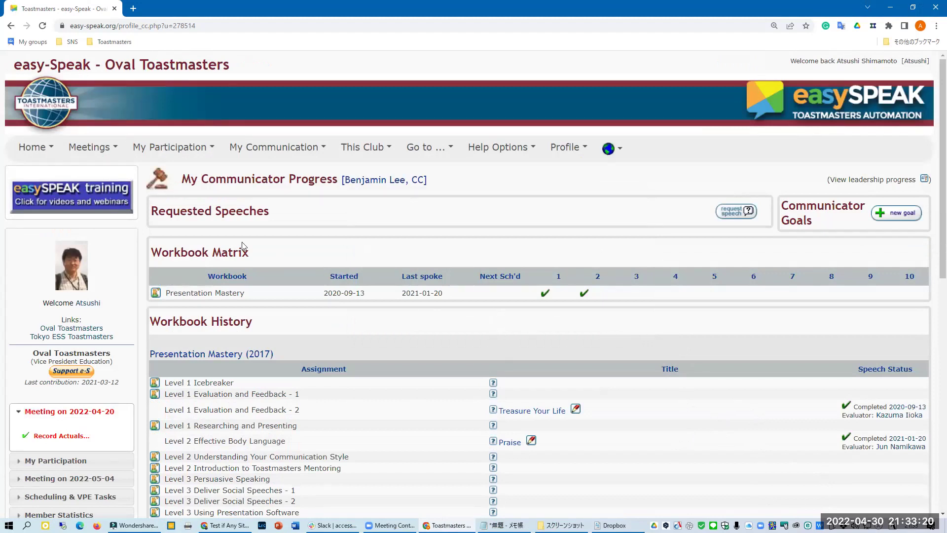
Step: Return to the last club meeting and start a speech request for the same member in the unassigned 1st Speaker role
click(120, 156)
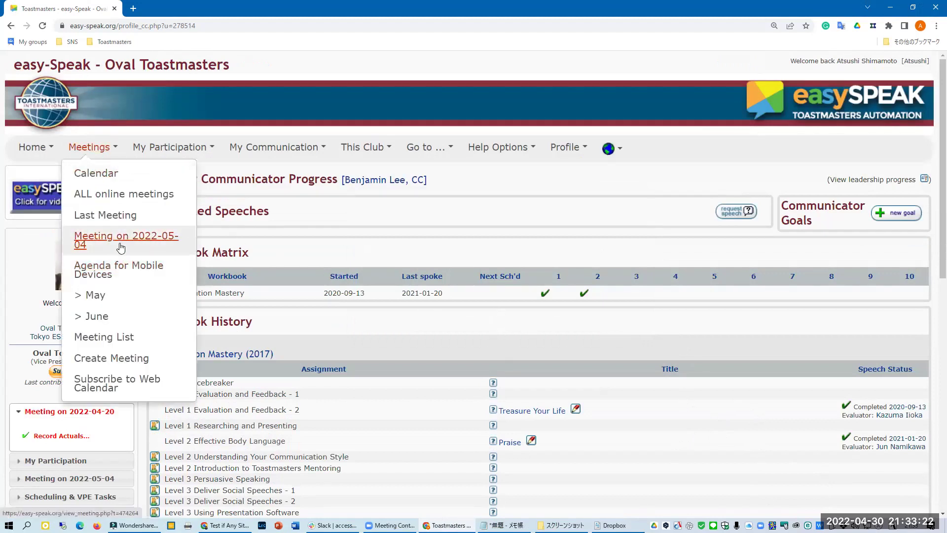
click(117, 219)
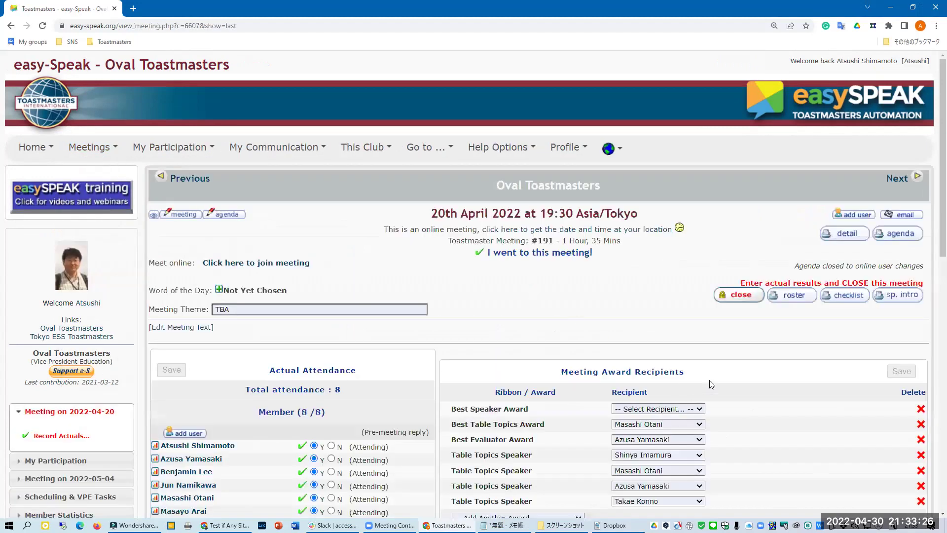
scroll(730, 375, down, 1)
scroll(746, 368, down, 5)
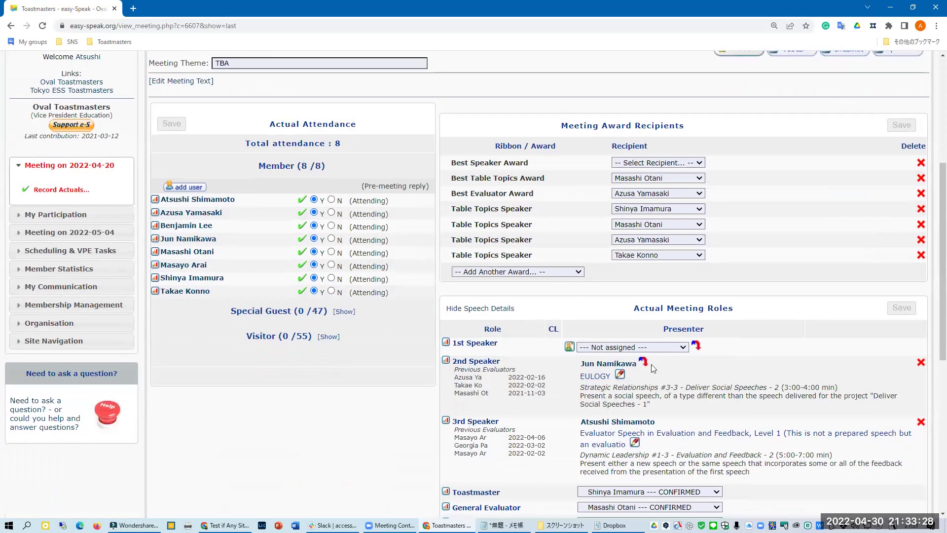
click(570, 347)
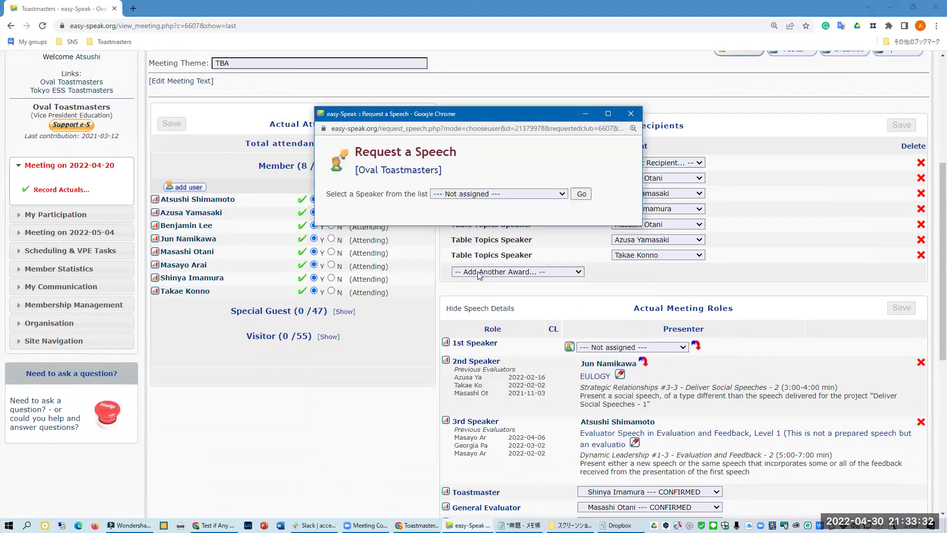
click(494, 195)
click(490, 247)
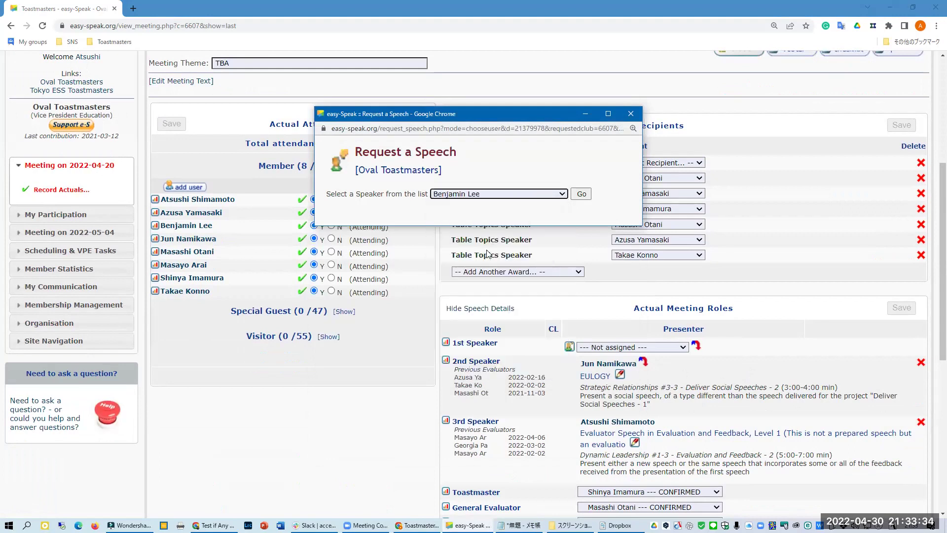
click(582, 194)
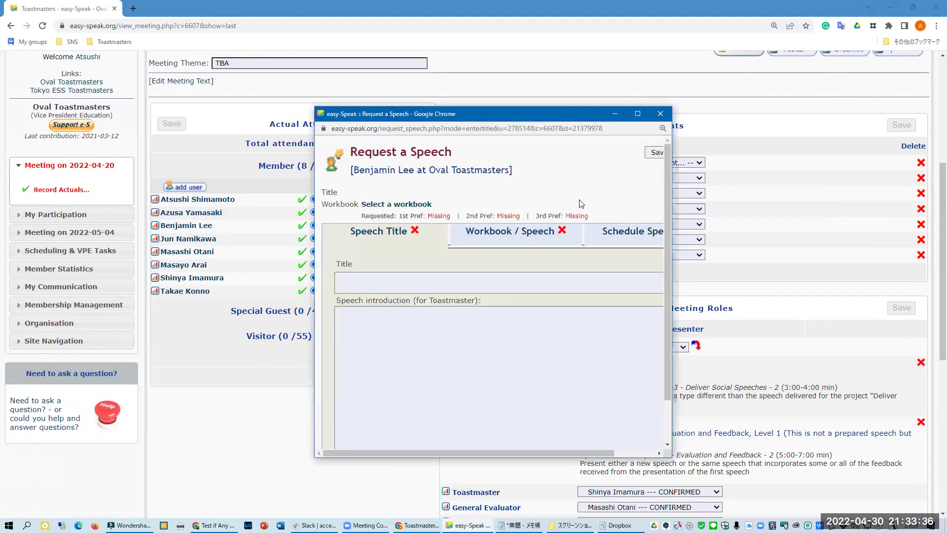
Step: Open the request's workbook selection and look through the Presentation Mastery assignments from Level 1 to Level 5
click(513, 234)
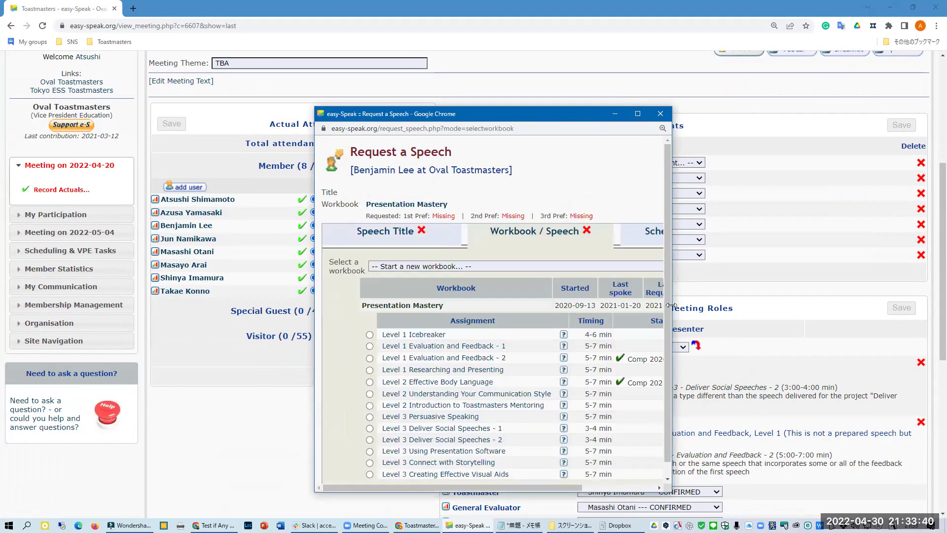
drag(671, 305, 828, 306)
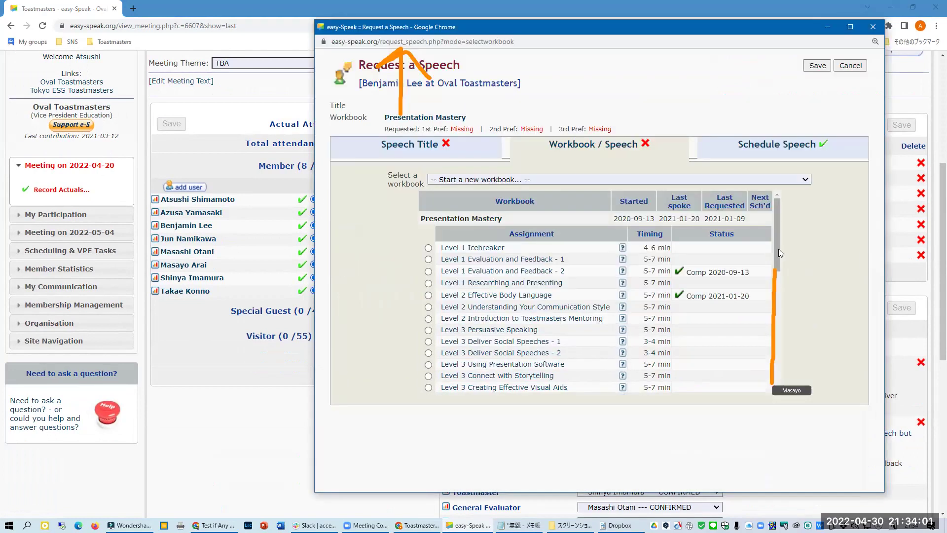
drag(779, 250, 784, 373)
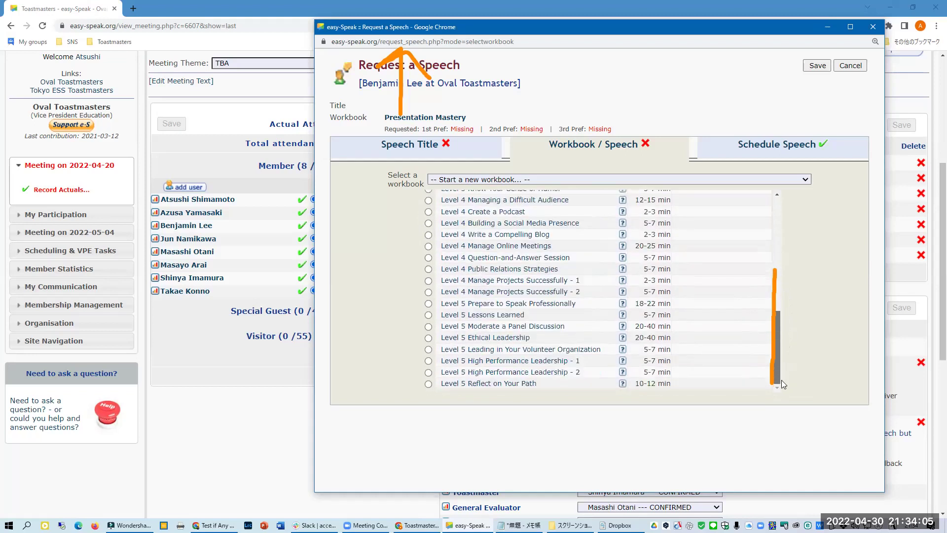
drag(776, 364, 773, 245)
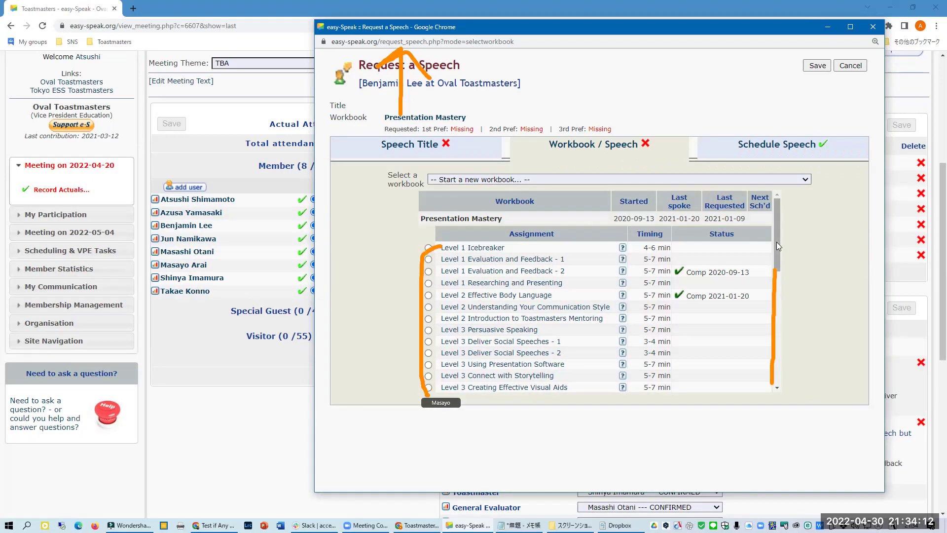
drag(777, 242, 801, 366)
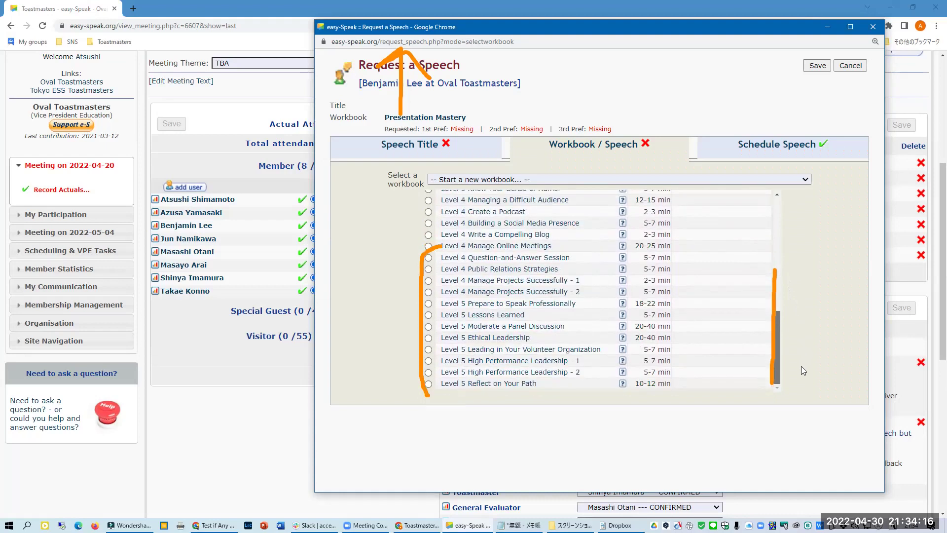
drag(799, 371, 799, 379)
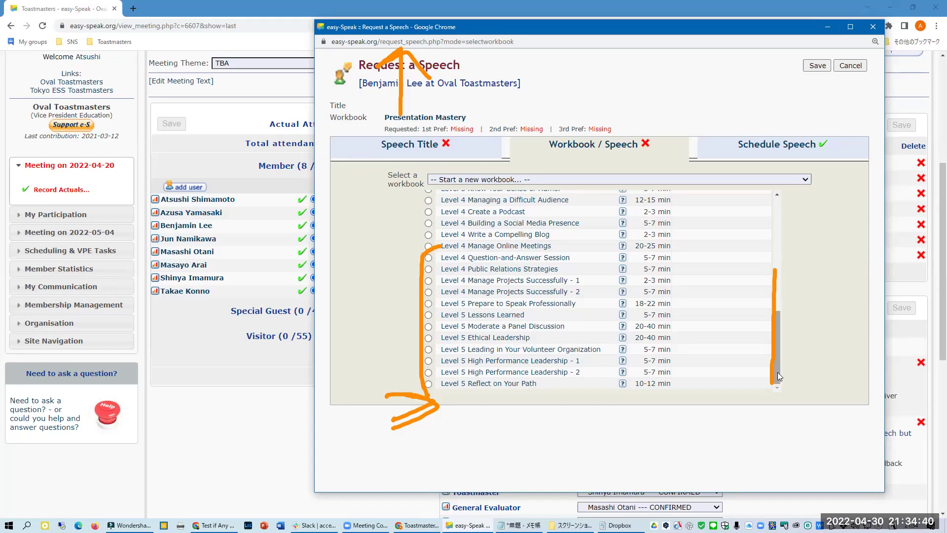
drag(778, 373, 788, 248)
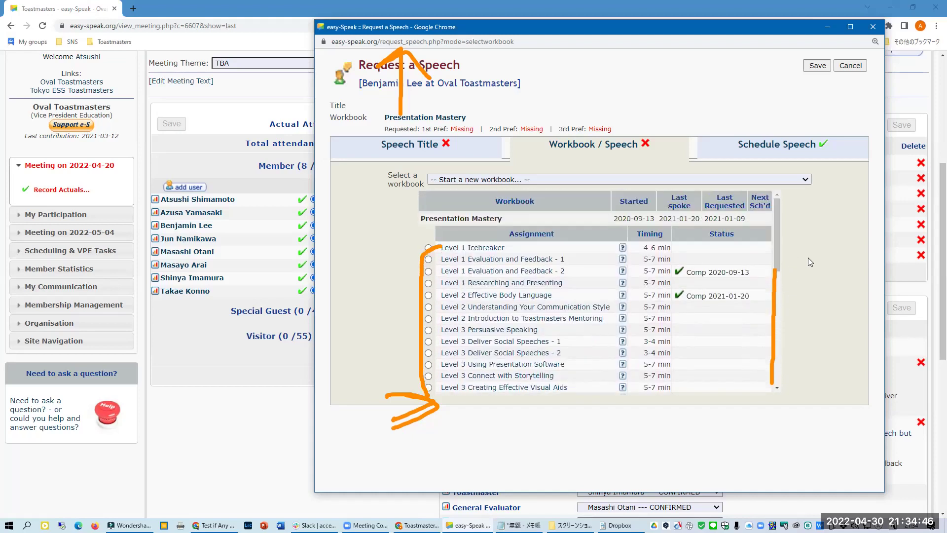
Step: Start the Effective Coaching (OLD VERSION - 2017) workbook for the request and choose the Level 1 Icebreaker assignment
click(806, 181)
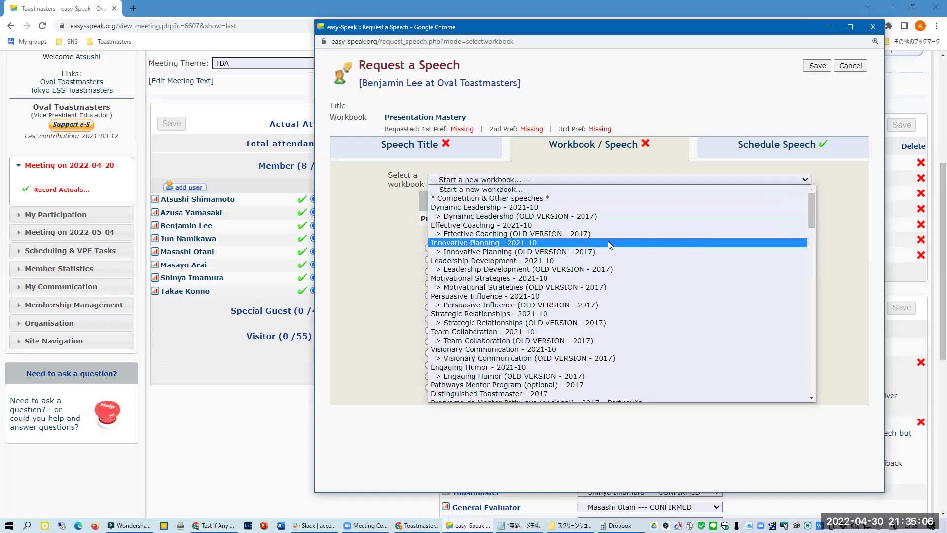
click(576, 234)
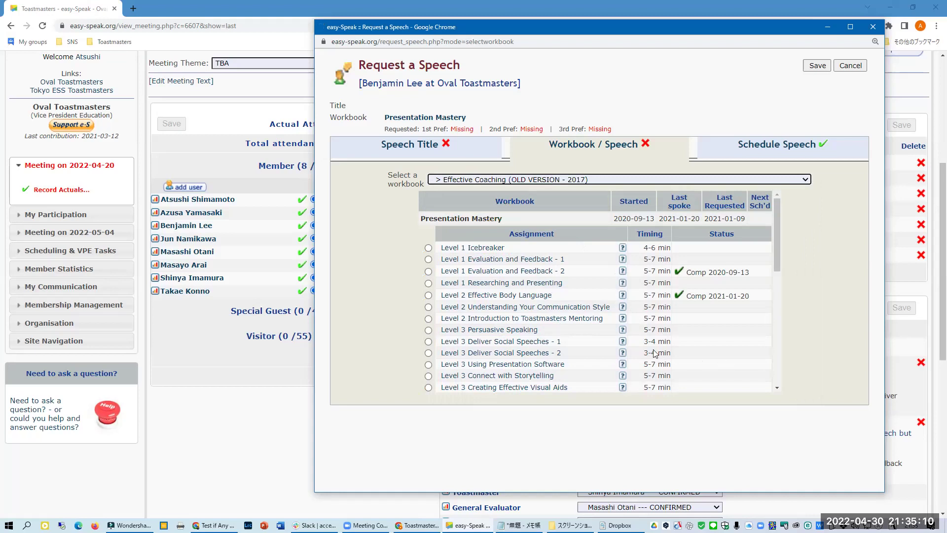
drag(674, 332, 864, 323)
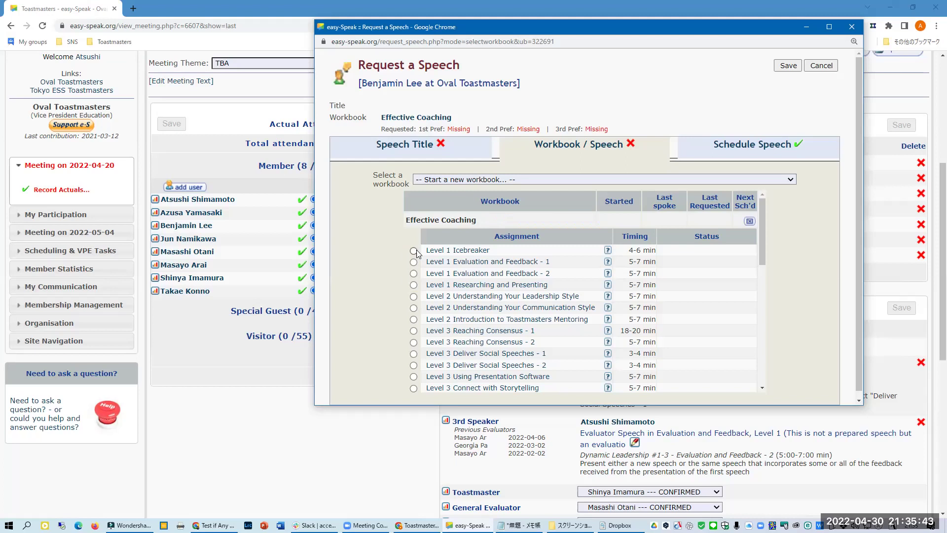
click(414, 251)
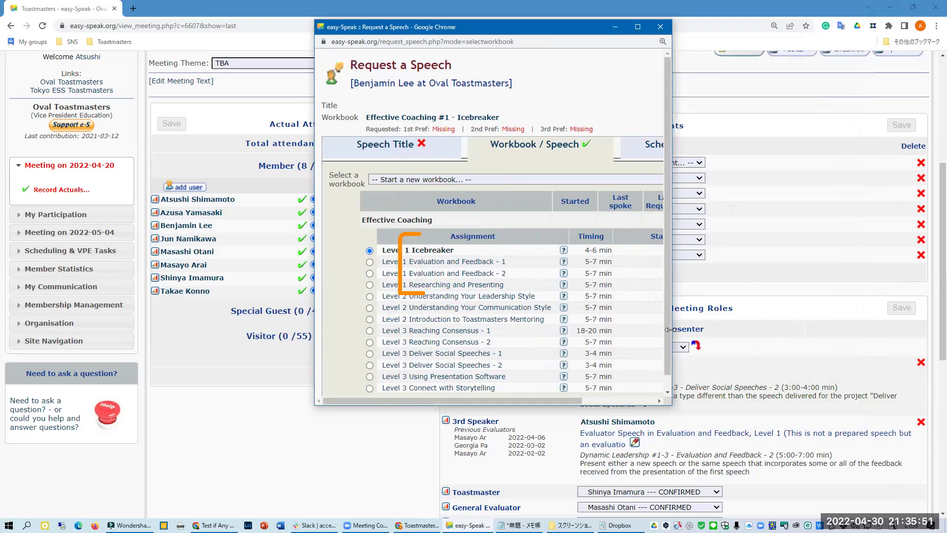
drag(670, 329, 793, 333)
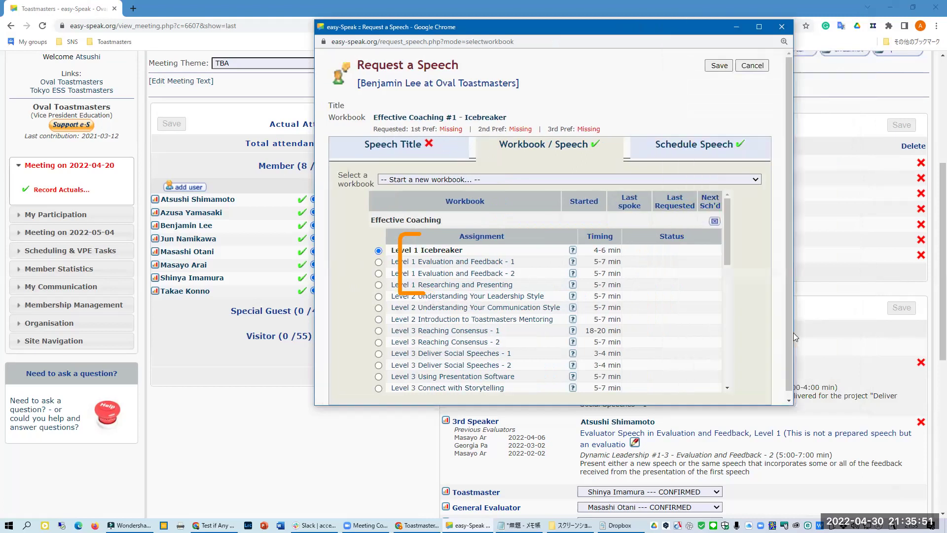
Step: Title the speech "After 30" and save the speech request
click(386, 146)
click(379, 190)
text(After 30)
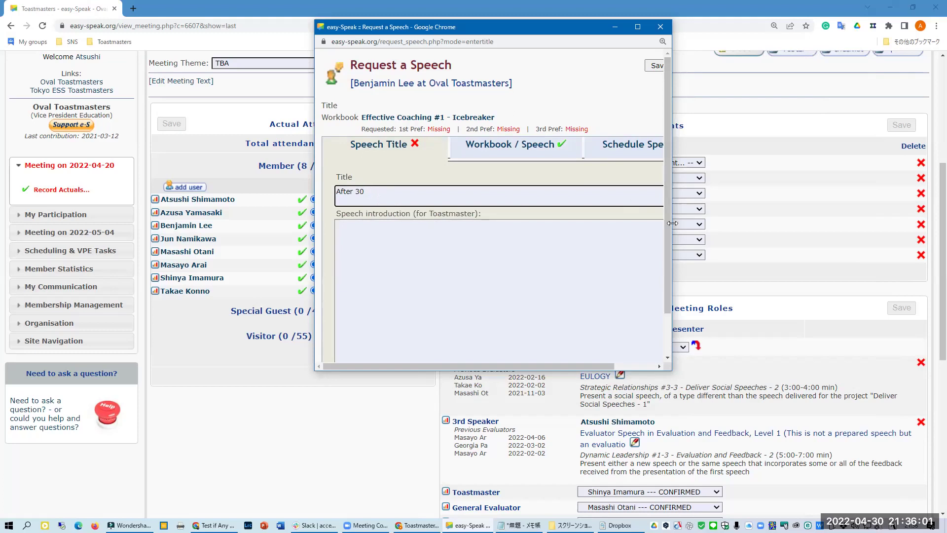
drag(671, 221, 787, 207)
click(713, 65)
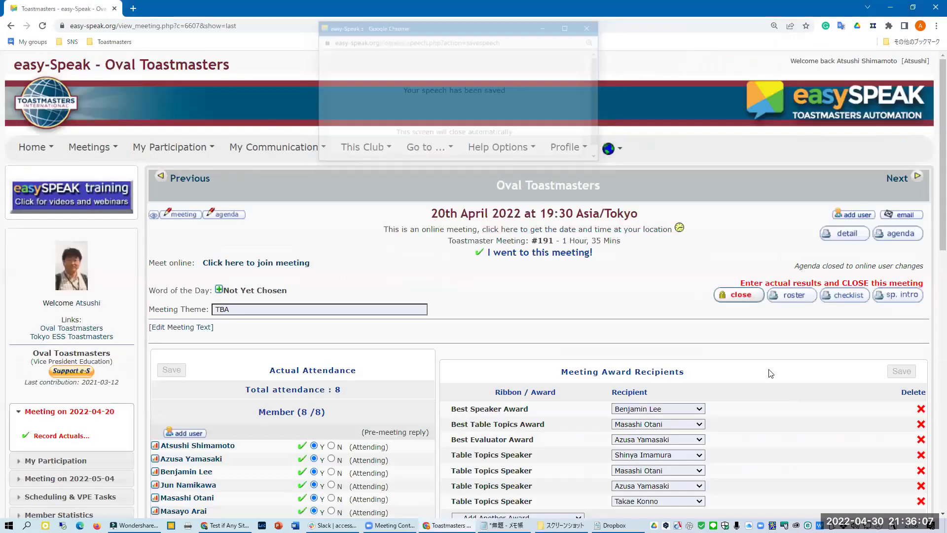
Step: Check the 1st Speaker entry and award recipients, close the 20 April 2022 meeting, and review the closed meeting's record
scroll(808, 401, down, 7)
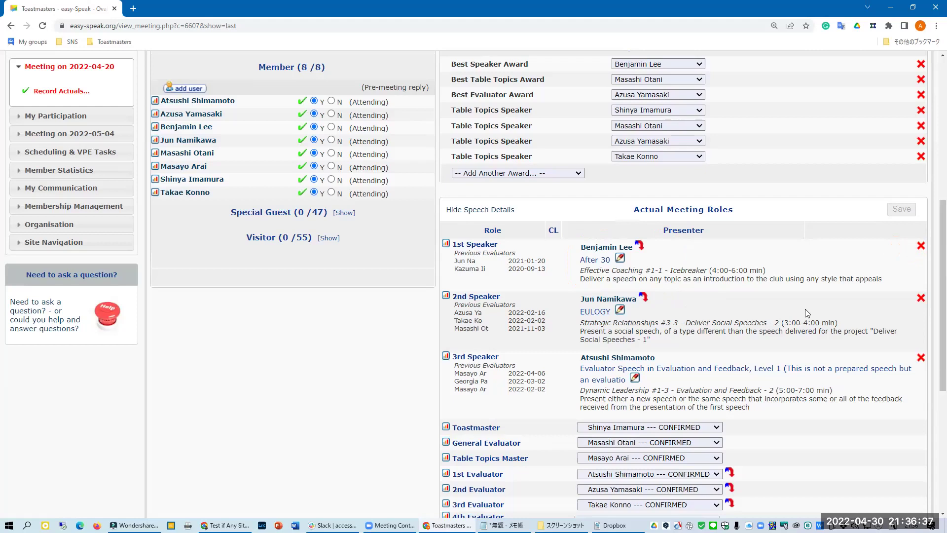
scroll(807, 313, up, 3)
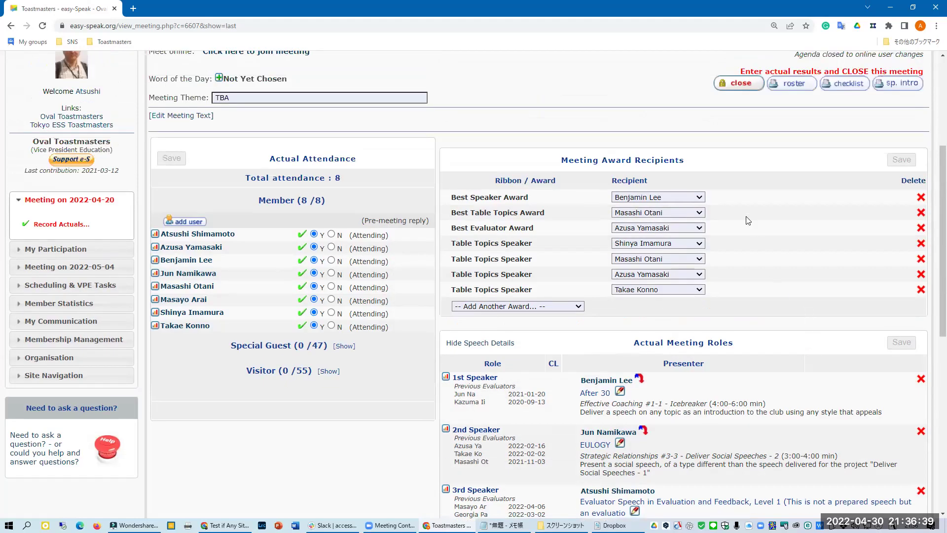
click(740, 96)
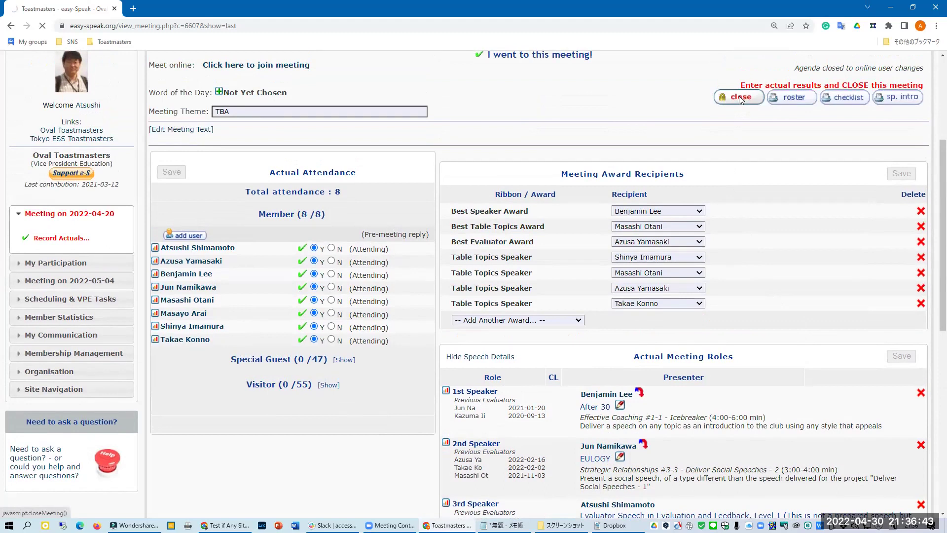
scroll(824, 362, down, 4)
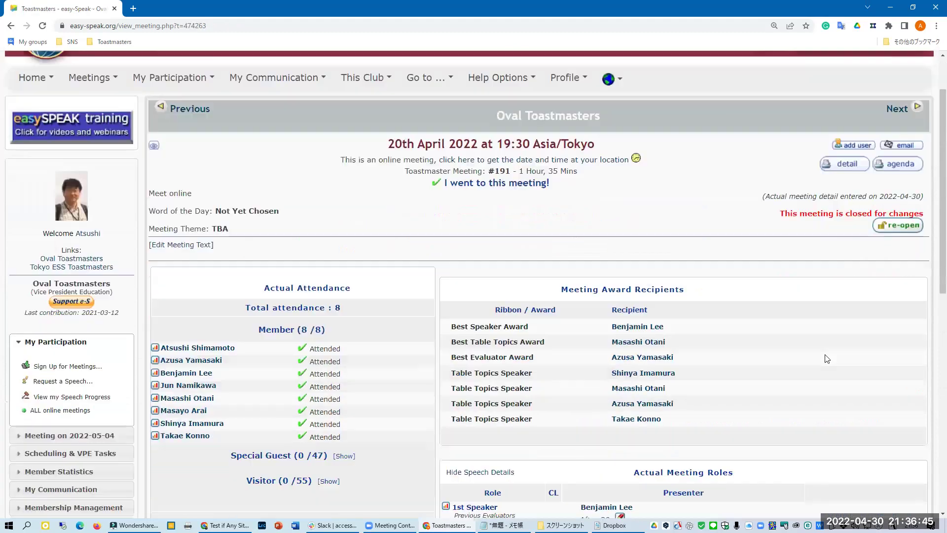
scroll(799, 330, up, 2)
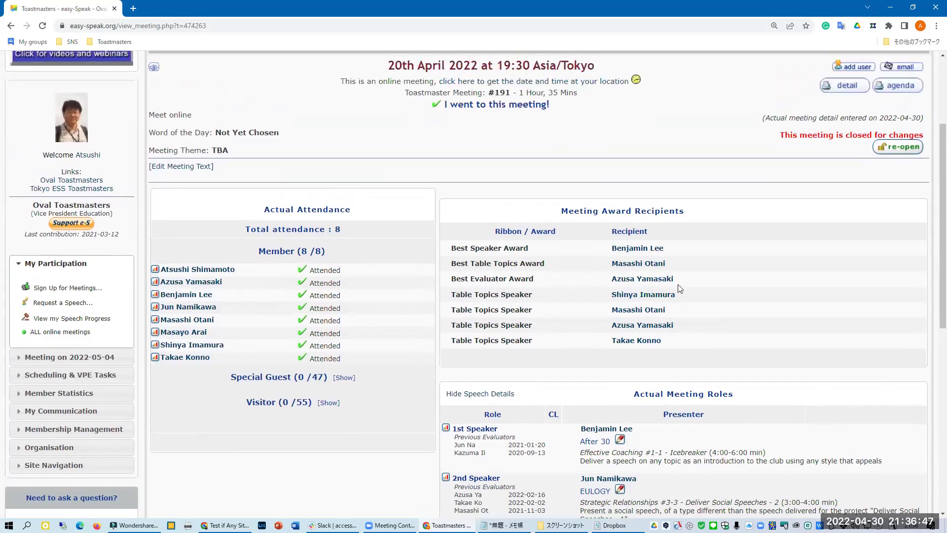
scroll(761, 301, up, 3)
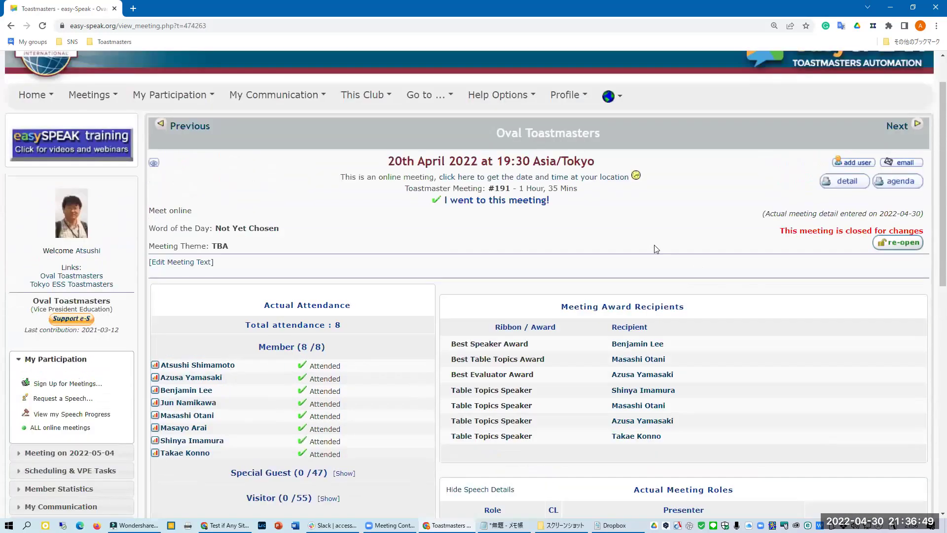
Step: Open the club's Pathways Chart
click(380, 148)
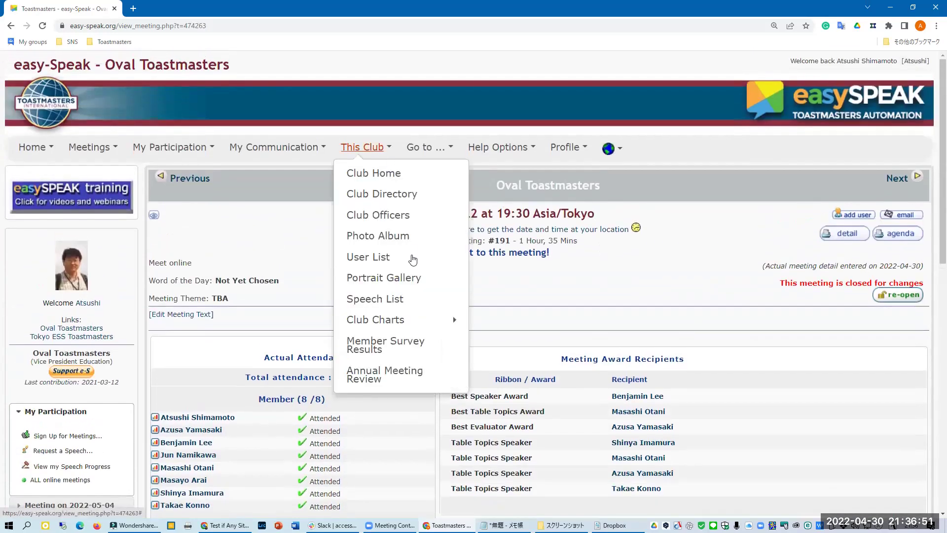
mouse_move(380, 319)
click(510, 299)
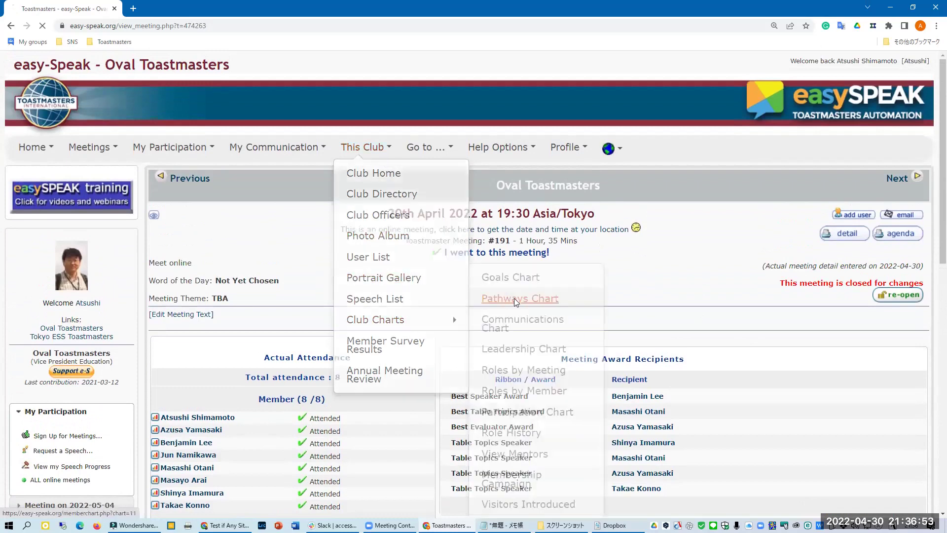